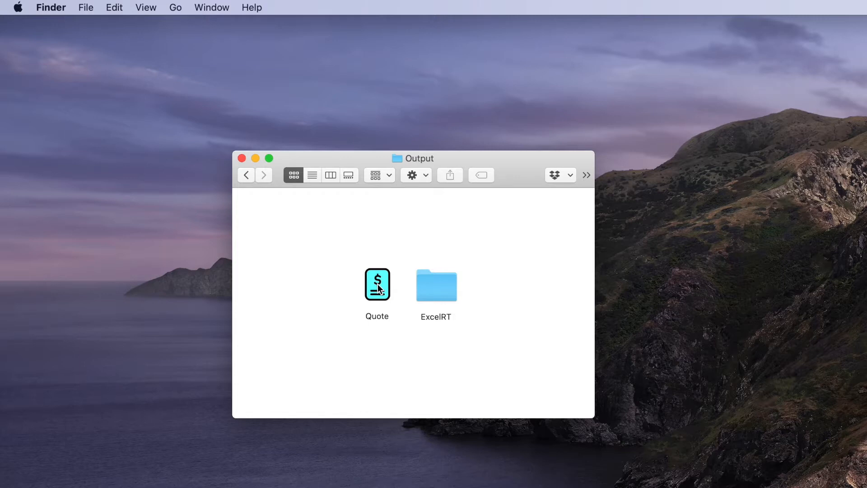
Step: Launch the Quote app and create a new data file named with the customer's name followed by "Office Remodel"
double_click(378, 288)
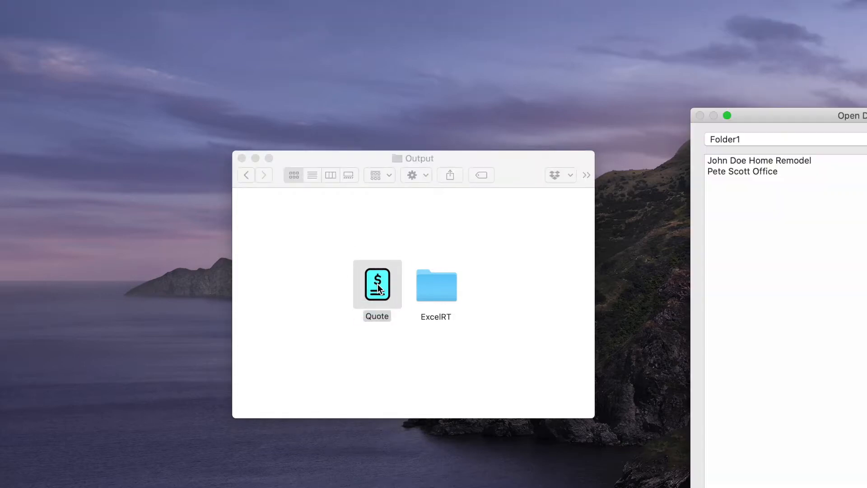
left_click_drag(759, 115, 310, 17)
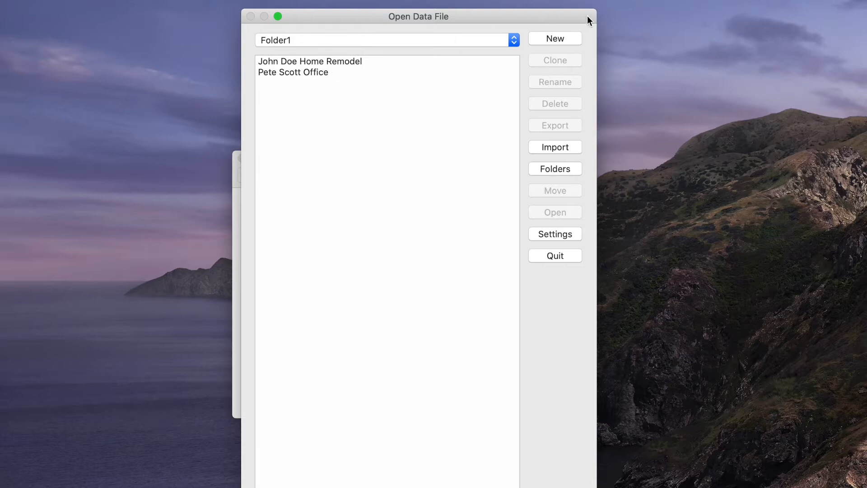
left_click(540, 36)
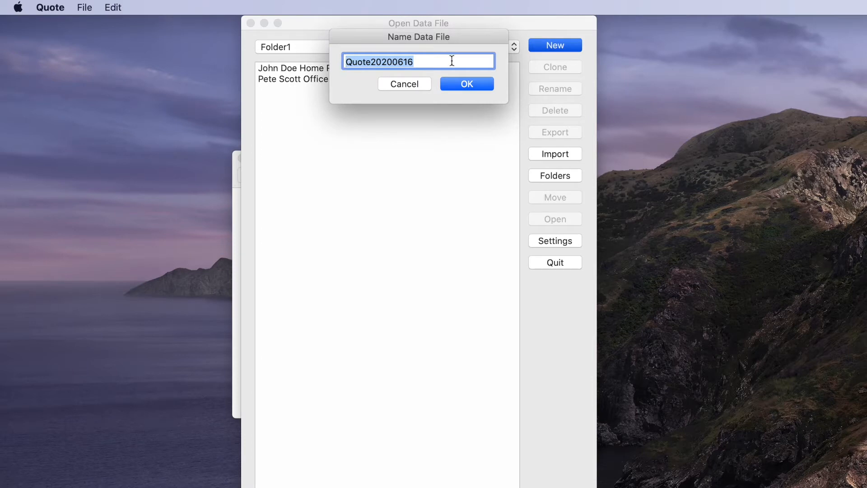
type("Tom Joh")
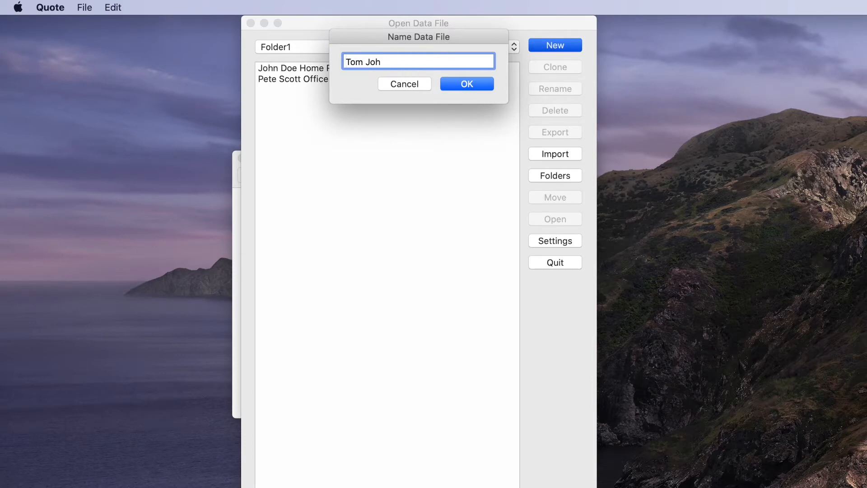
key("BackSpace")
type("nes Office Remodel")
left_click(483, 85)
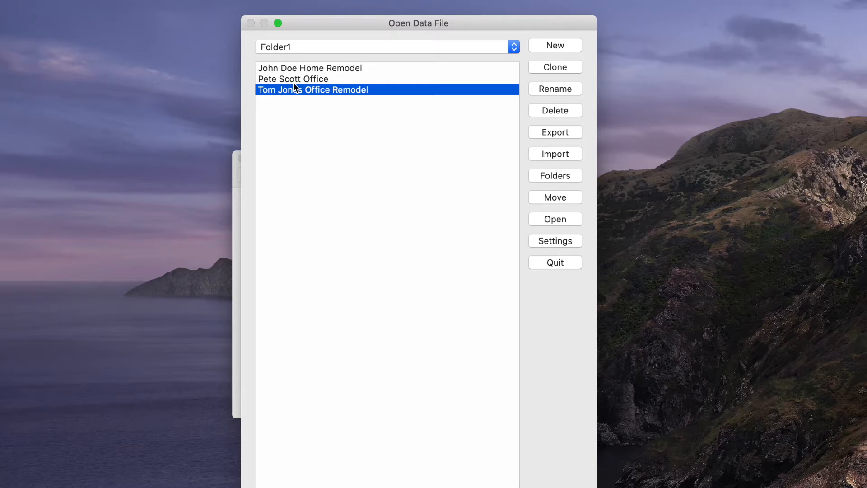
Step: Review the company name and contact details in the quote settings, and accept them
left_click(560, 242)
left_click_drag(785, 169, 390, 116)
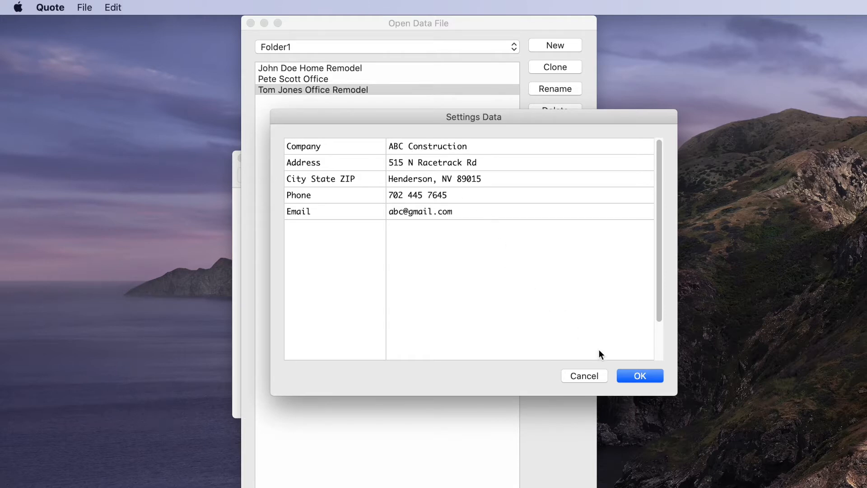
left_click(651, 380)
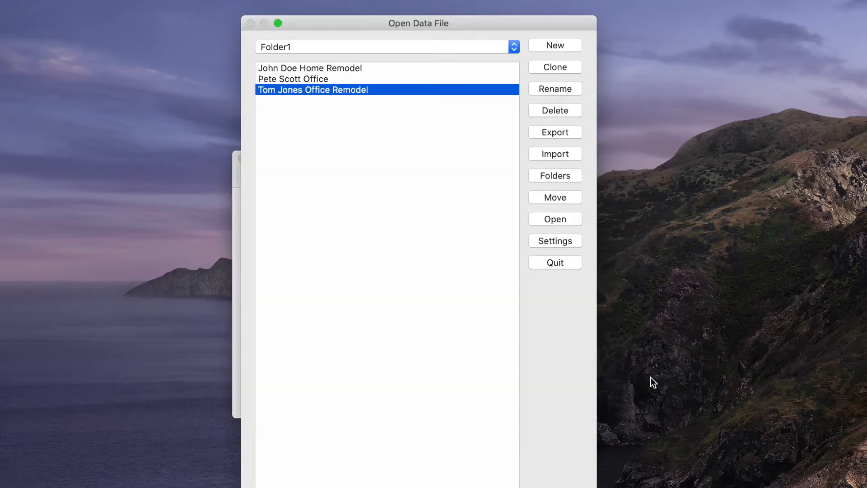
Step: Open the existing Home Remodel data file and display its line-item details
double_click(302, 69)
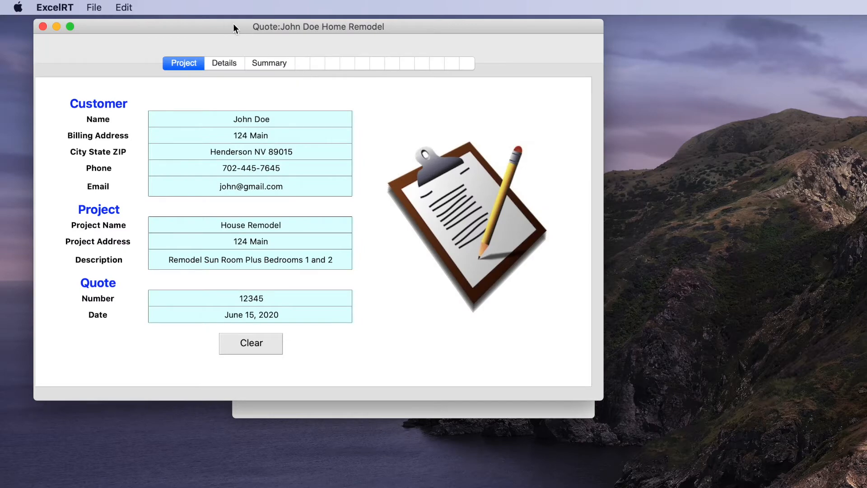
left_click_drag(233, 28, 355, 73)
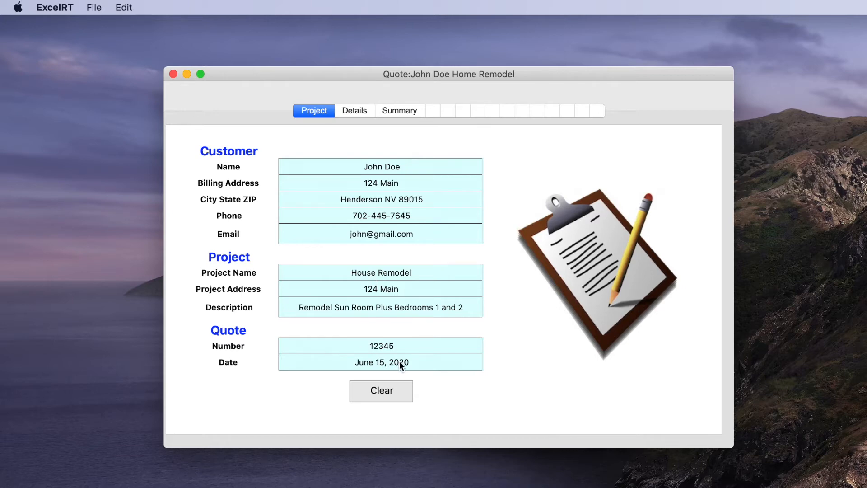
left_click(345, 106)
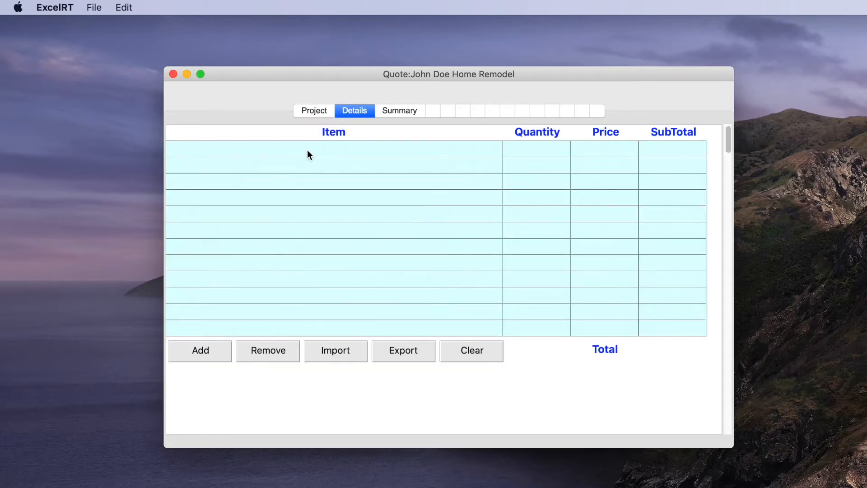
Step: Enter the first line item as 2 x 4 14' with quantity 5 and price 5.75
double_click(404, 147)
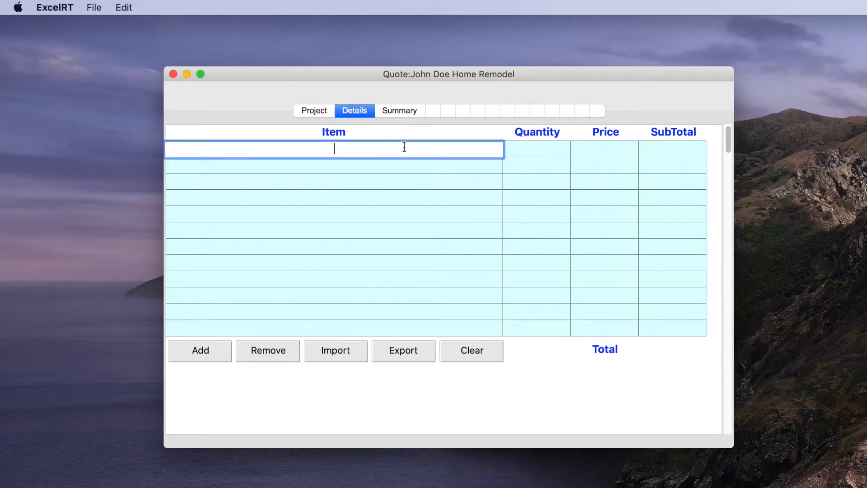
type("2 x 4 14")
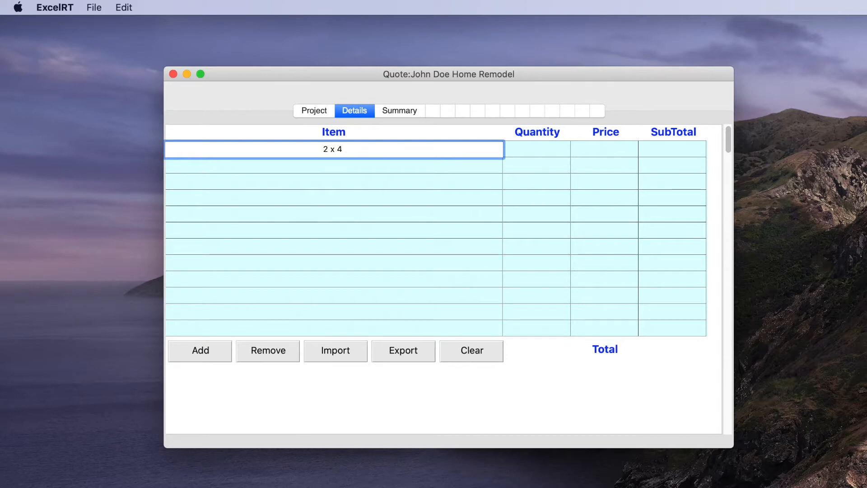
type("'")
key("Tab")
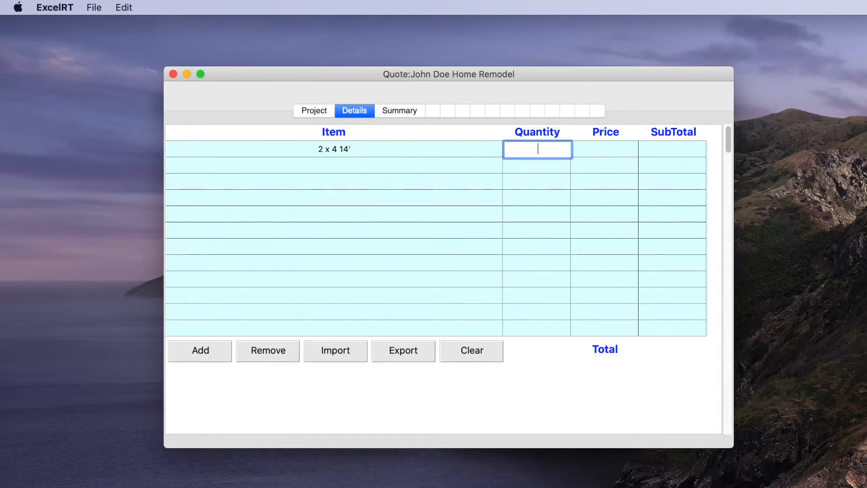
type("5")
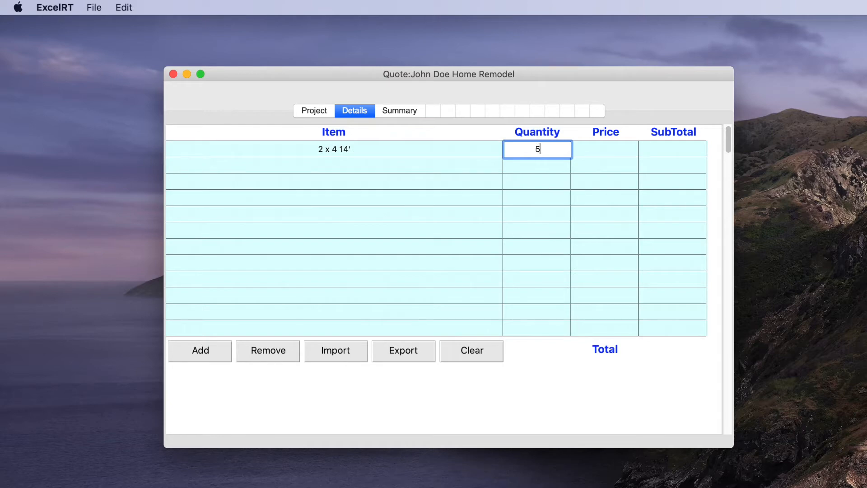
key("Tab")
type("5.75")
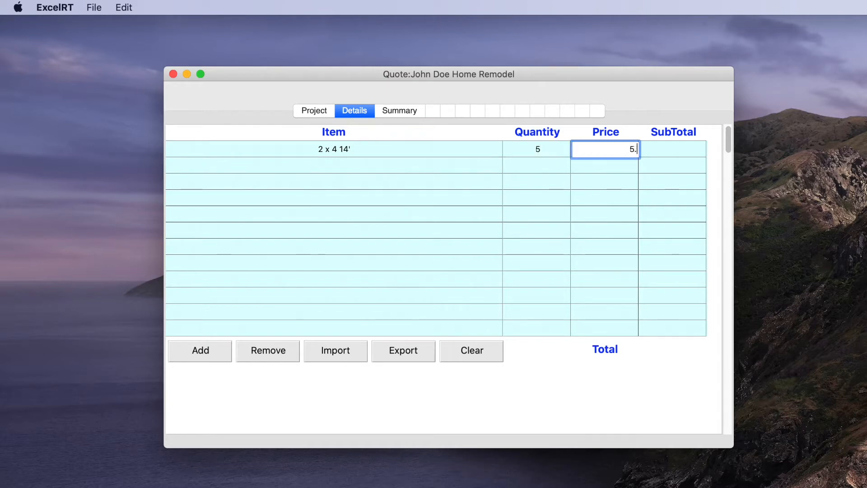
key("Tab")
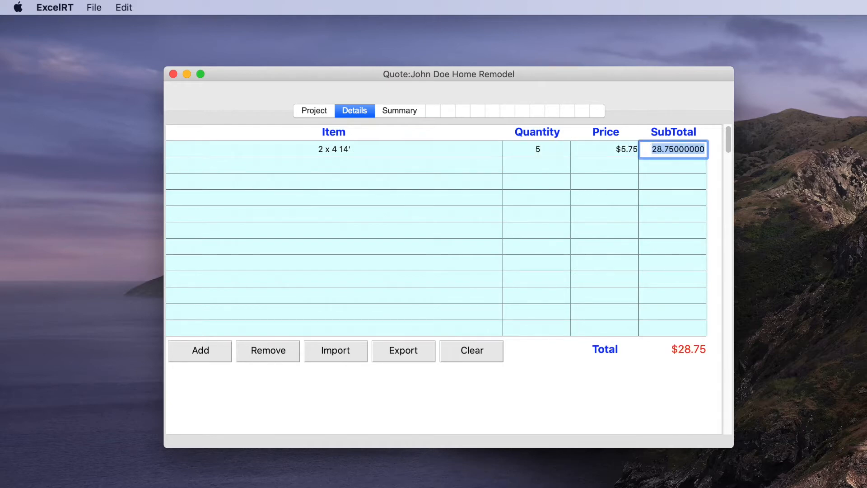
key("Tab")
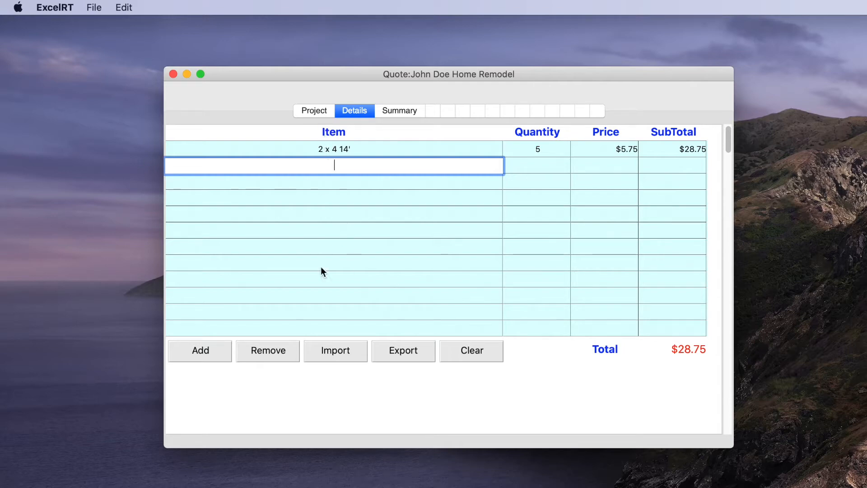
Step: Import the prepared item list into the quote's details table
left_click(323, 354)
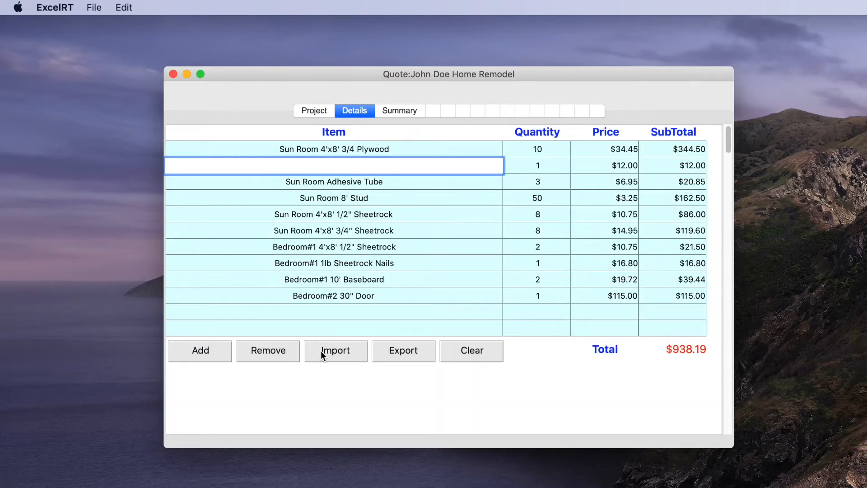
left_click(458, 321)
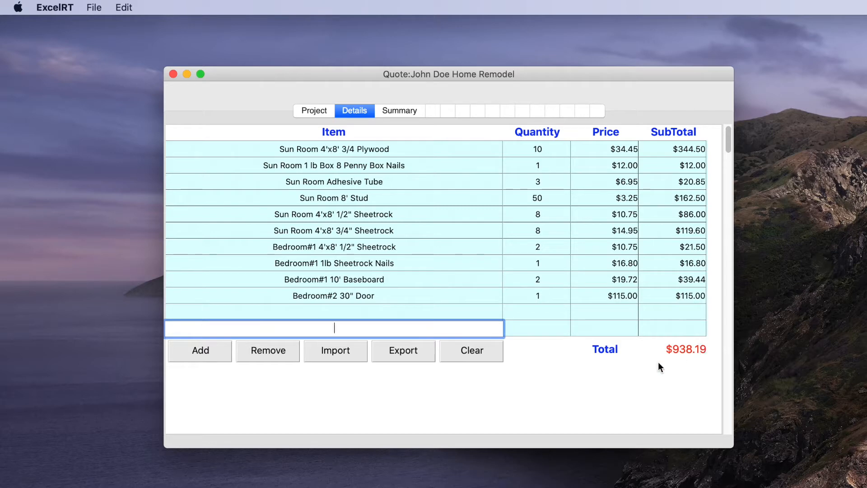
left_click(544, 364)
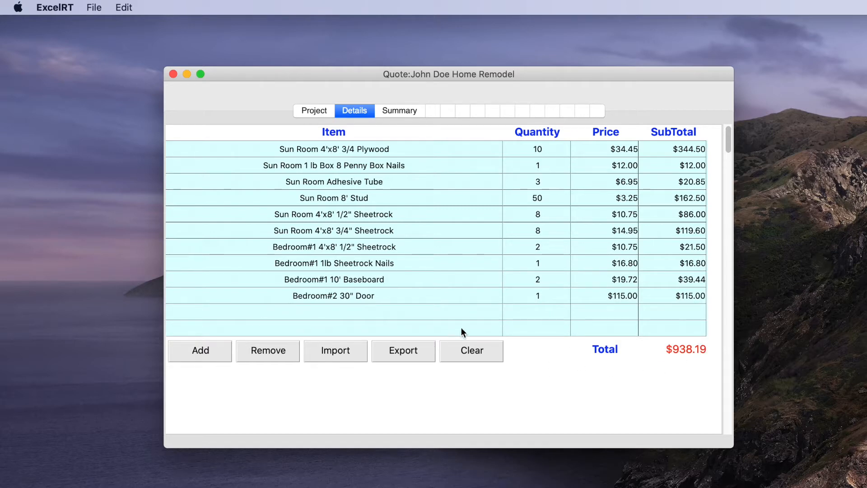
Step: Add two empty rows to the item table and remove the last five rows, including the Bedroom#2 30" Door item
left_click(197, 350)
left_click(198, 366)
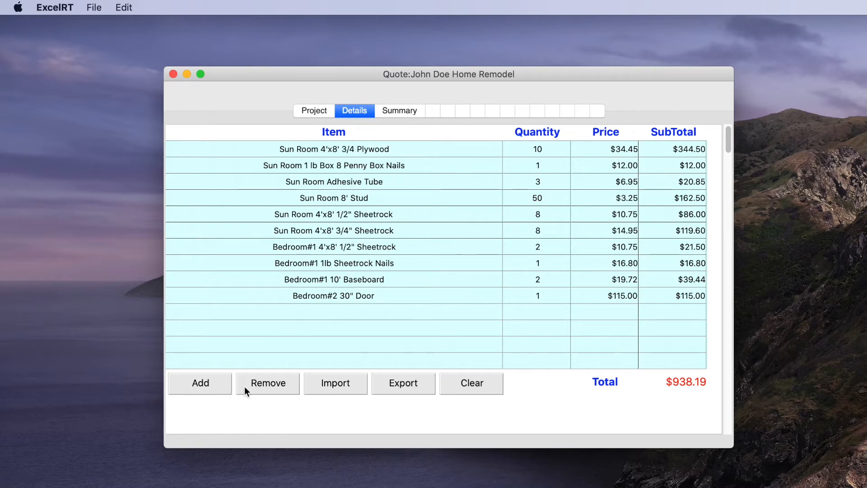
left_click(259, 384)
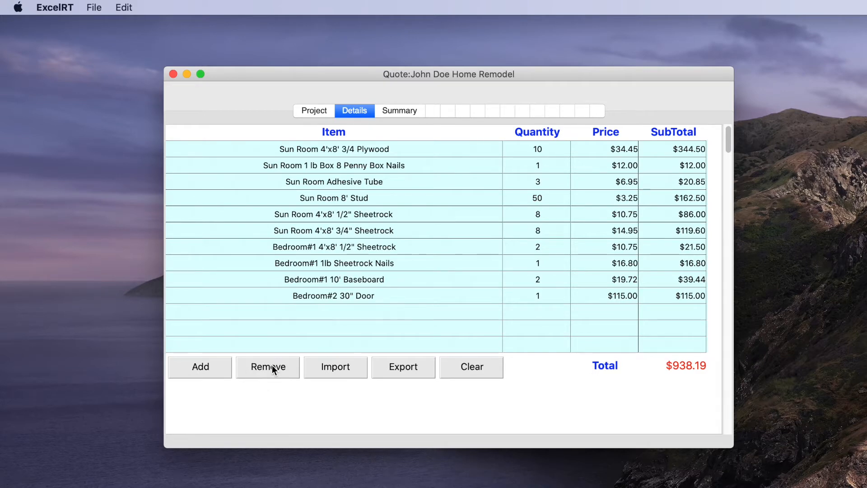
left_click(271, 366)
left_click(273, 351)
left_click(270, 333)
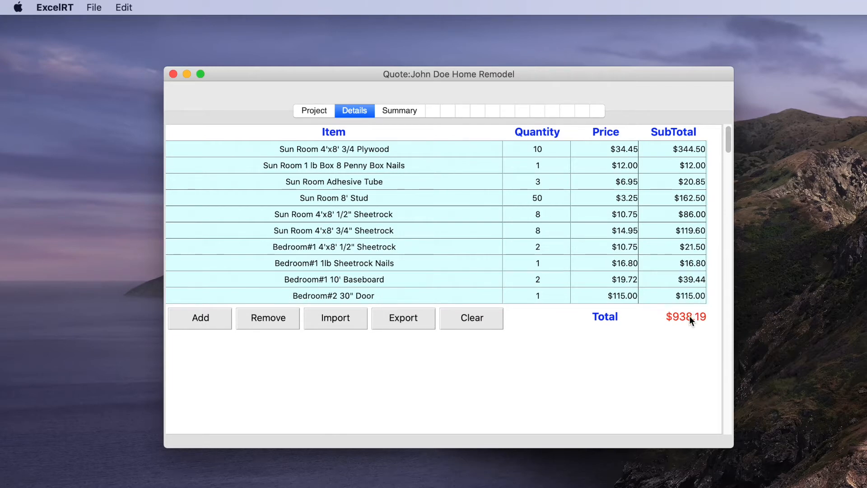
left_click(260, 320)
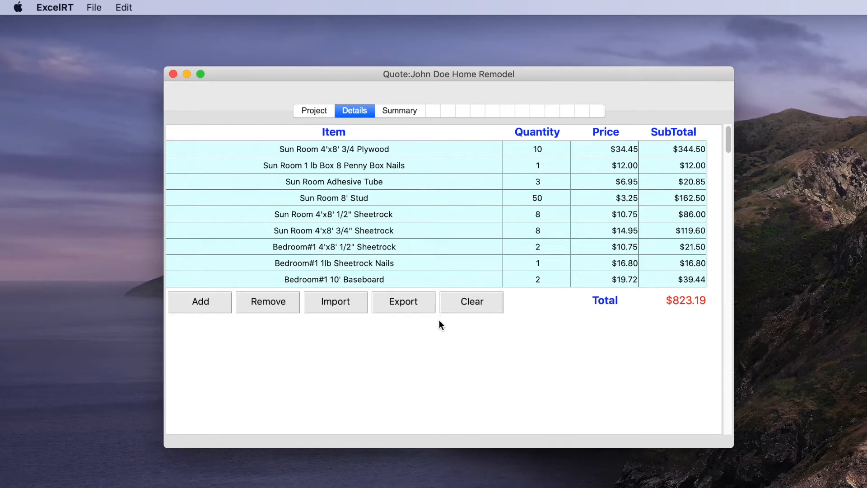
Step: Export the item table as export.csv into the ExcelRT Quote folder
left_click(415, 301)
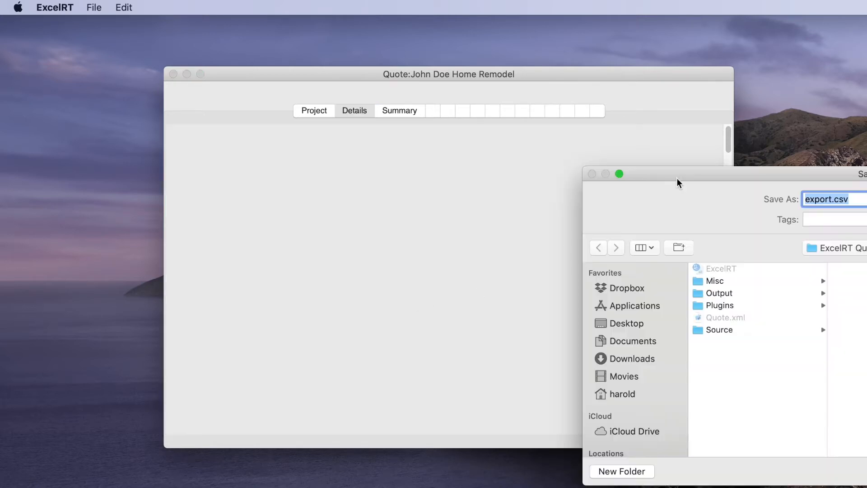
left_click_drag(687, 170, 298, 103)
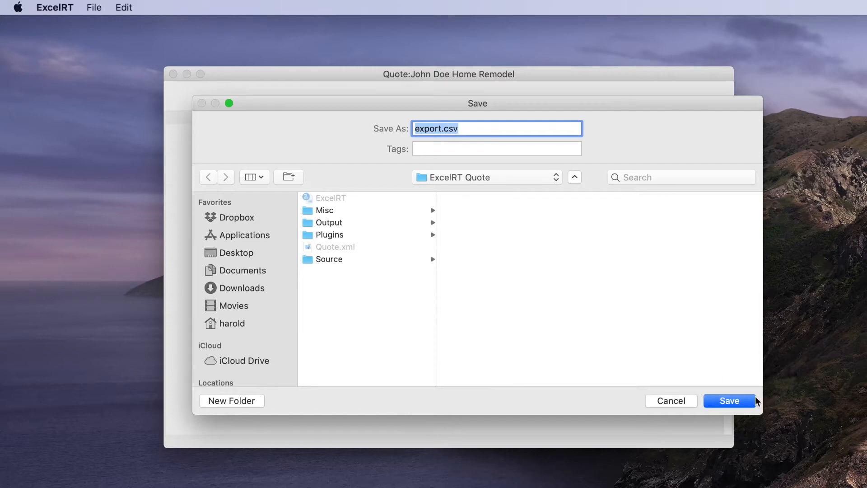
left_click(731, 401)
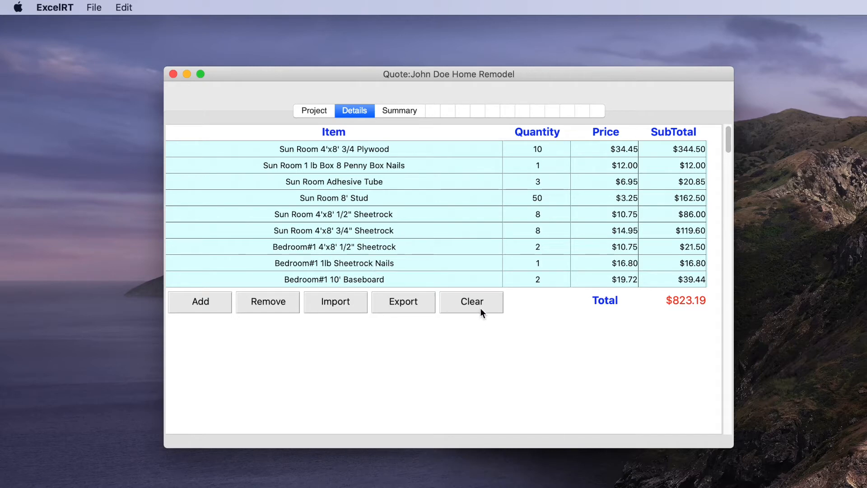
Step: Replace the company logo on the quote summary with Builder_Logo.jpg from the Misc folder
left_click(394, 111)
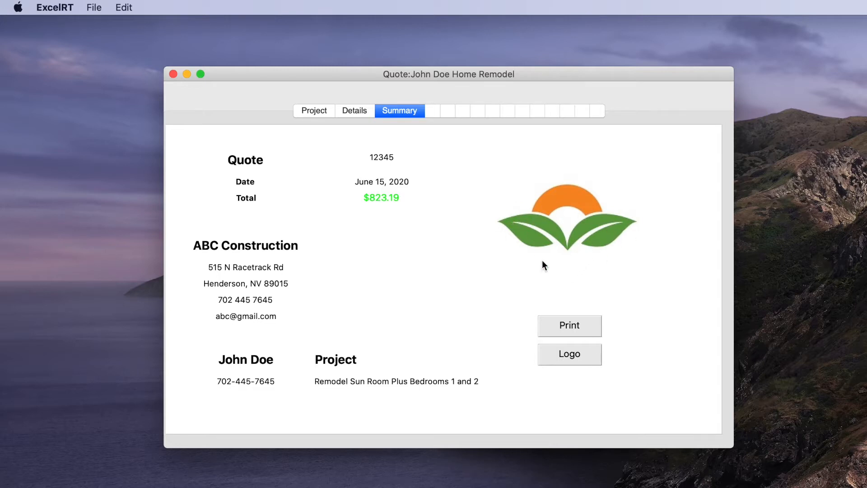
left_click(563, 357)
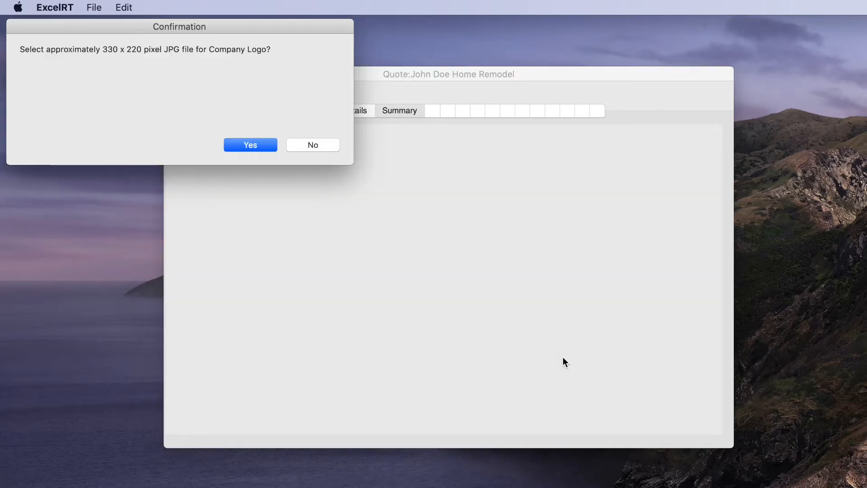
left_click(248, 147)
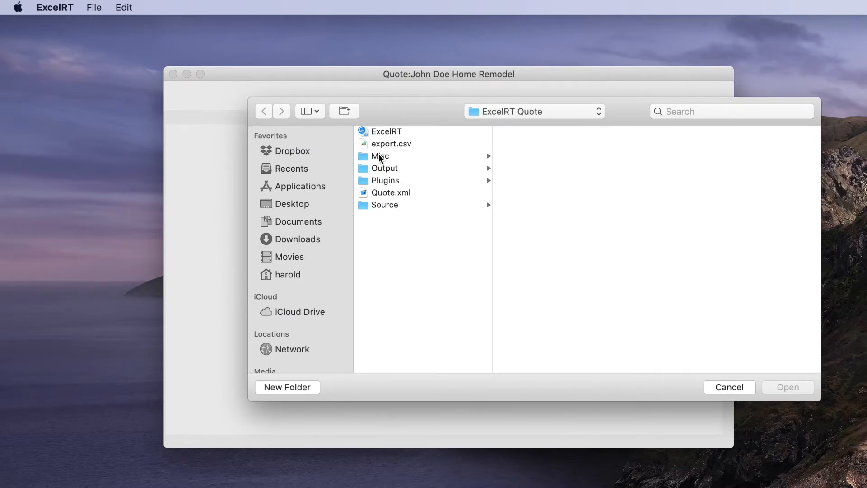
left_click(380, 156)
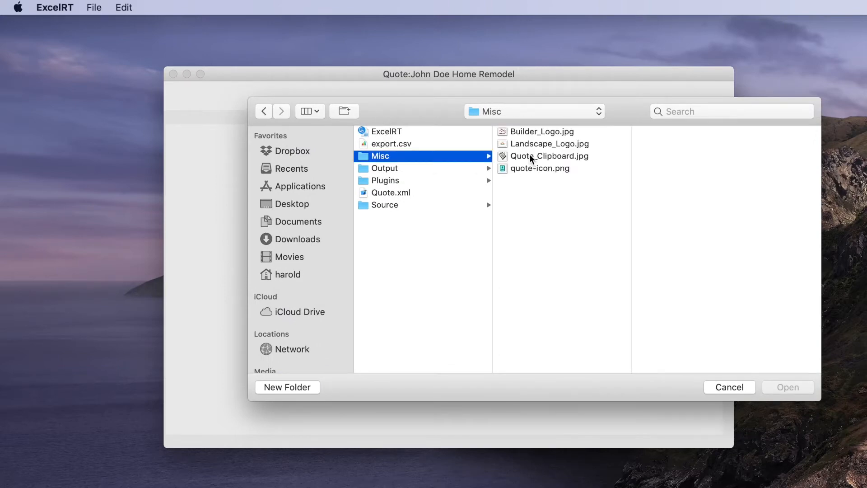
left_click(514, 132)
left_click(788, 387)
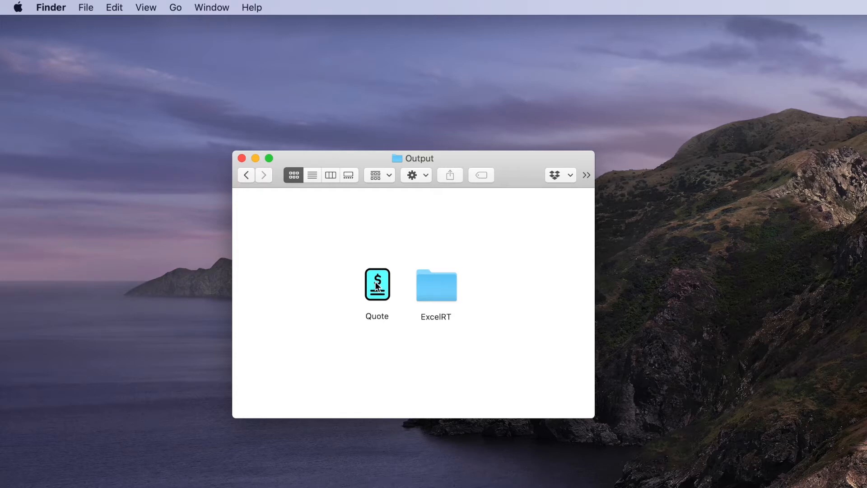
Step: Switch to Finder and examine the contents of the ExcelRT Quote folder and its Source subfolder
left_click(245, 175)
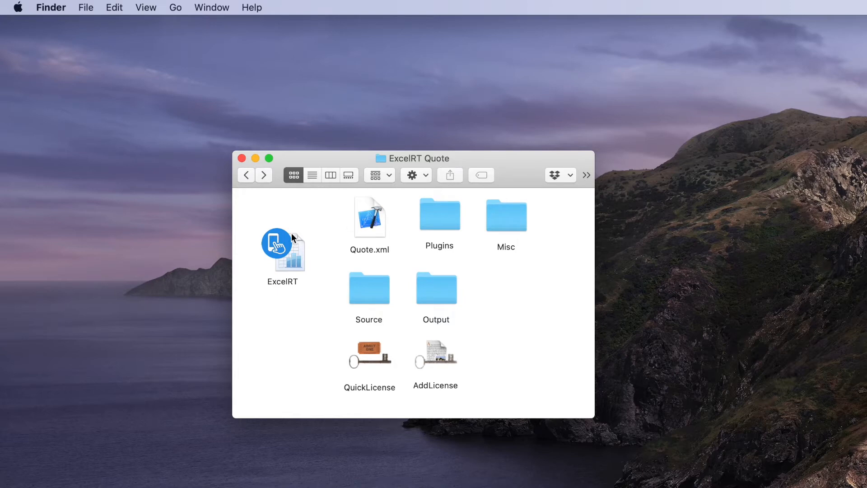
double_click(365, 293)
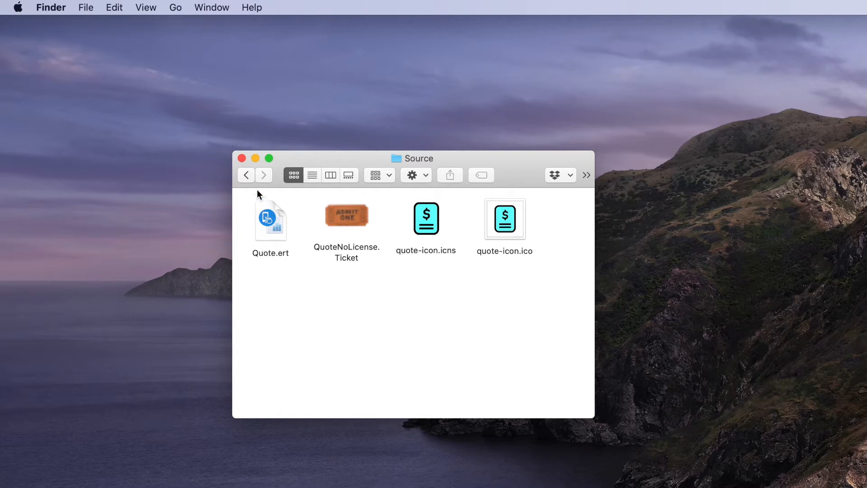
left_click(246, 177)
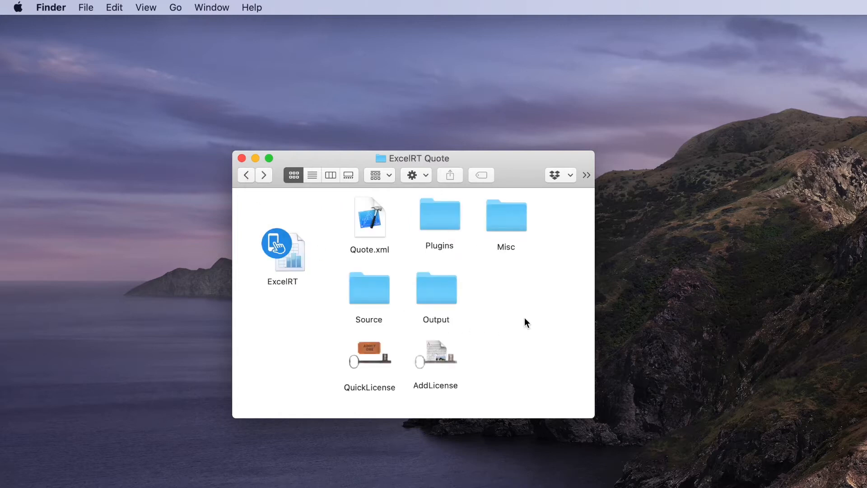
Step: Switch to AddLicense and examine the ExcelRT options of the Quote record
left_click(437, 356)
double_click(436, 354)
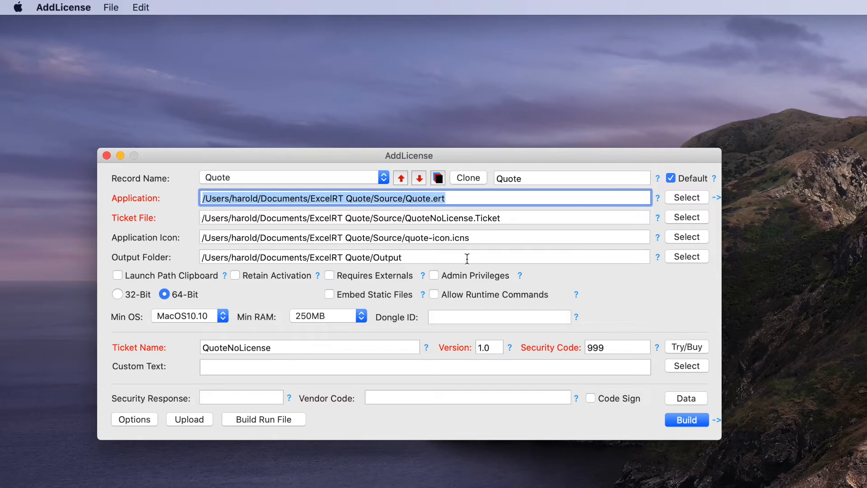
left_click(149, 419)
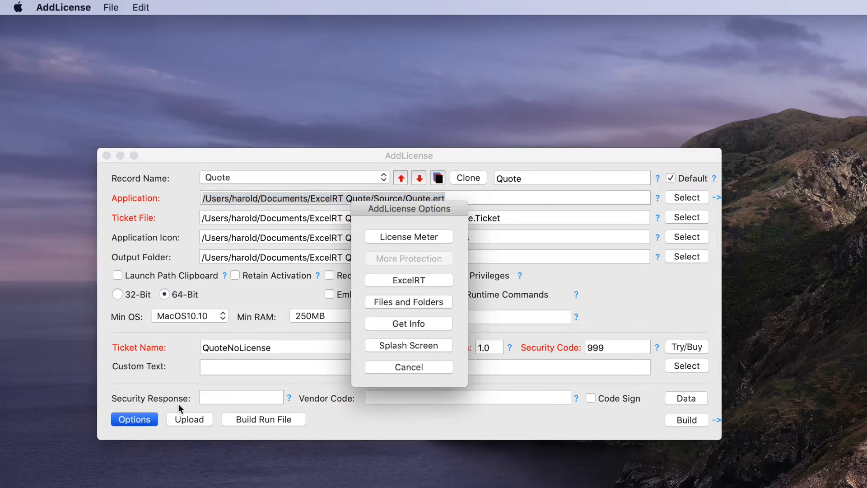
left_click(427, 275)
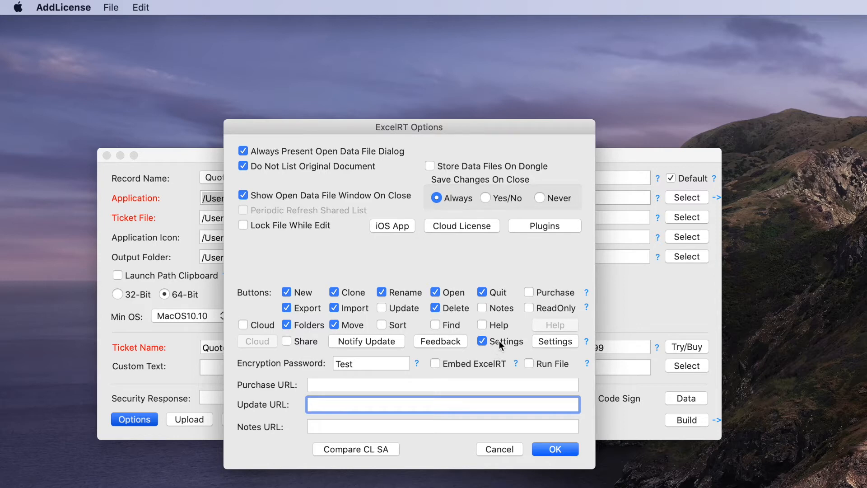
Step: Preview the settings form from the Settings Template, and close the template and ExcelRT options without saving
left_click(541, 342)
left_click_drag(738, 168, 408, 88)
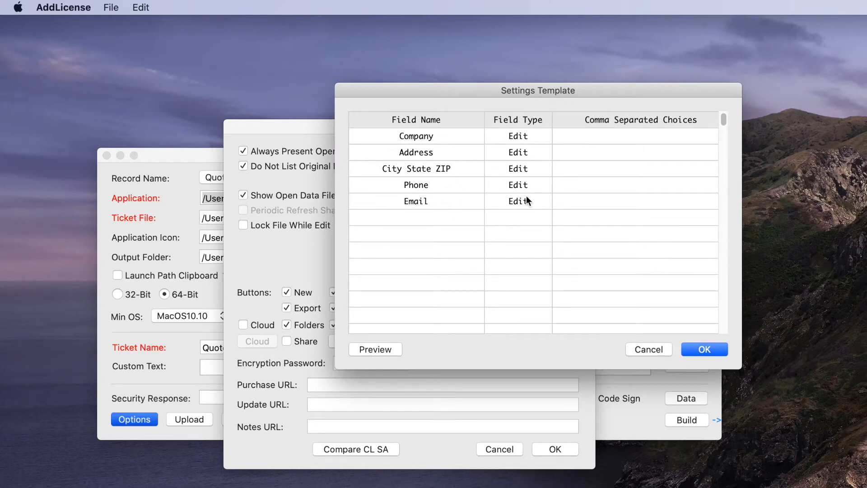
left_click(377, 349)
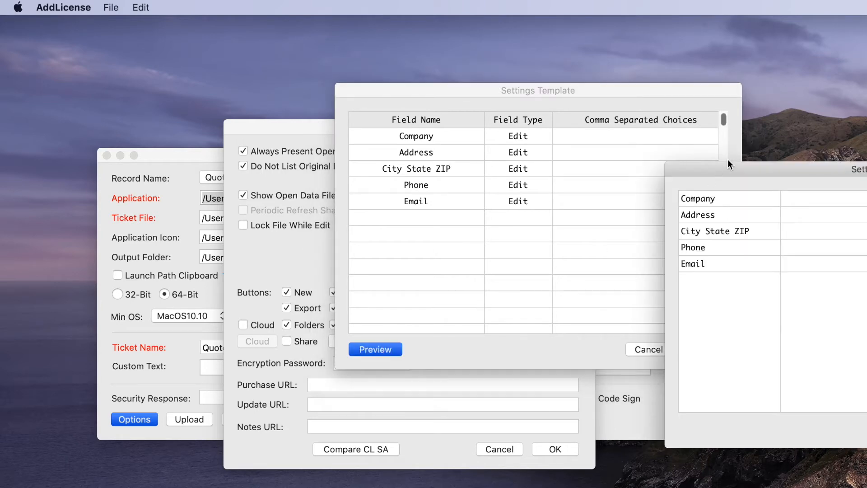
left_click_drag(723, 171, 429, 130)
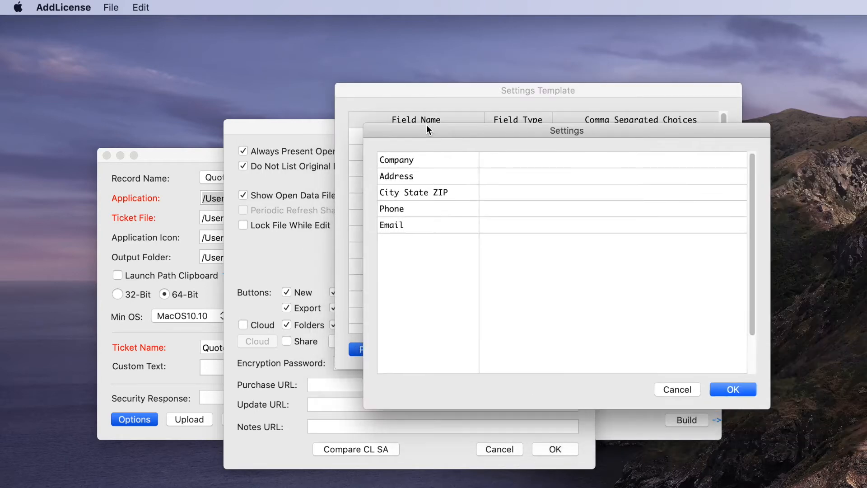
left_click(691, 392)
left_click(648, 349)
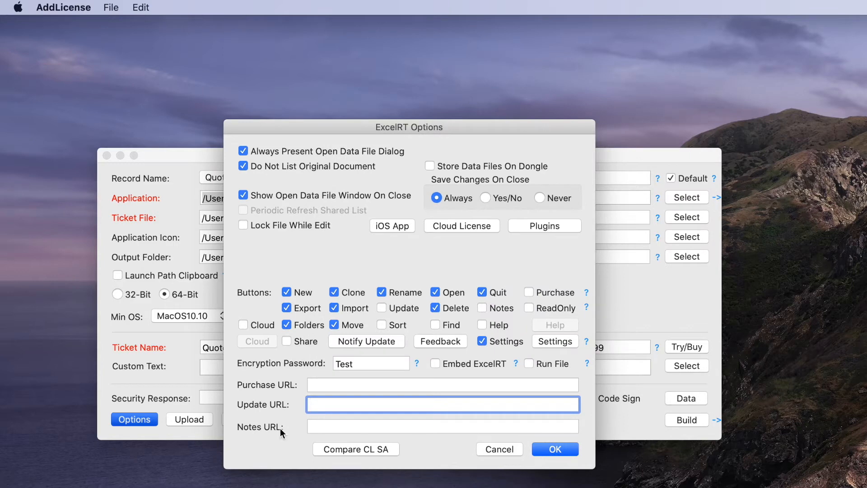
left_click(500, 448)
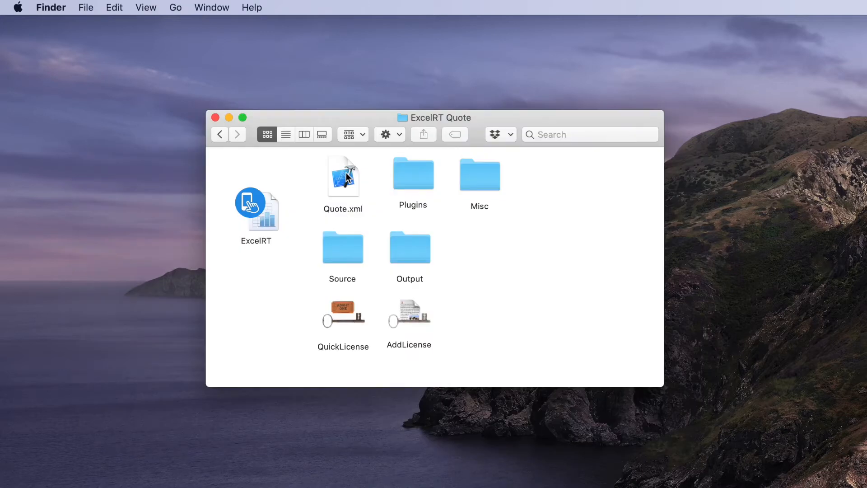
Step: Switch to ExcelRT and open the Quote workbook for editing, moving its window clear of the screen corner
double_click(264, 210)
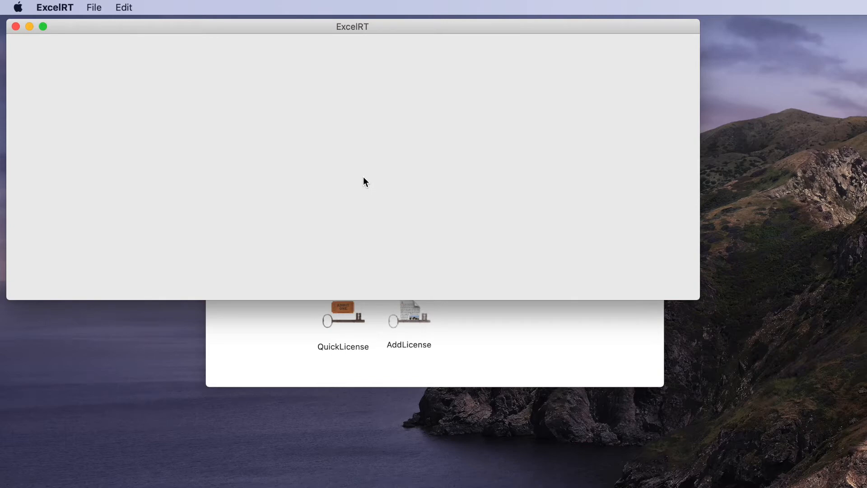
left_click(360, 212)
double_click(359, 213)
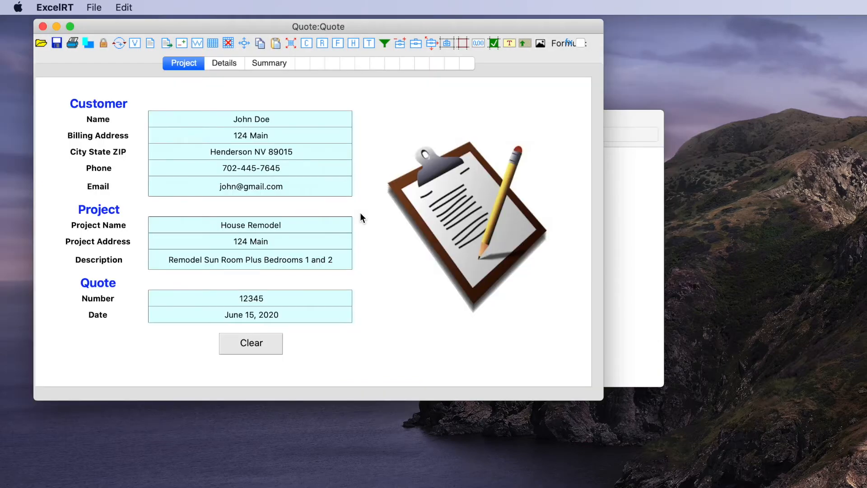
left_click_drag(264, 21, 378, 36)
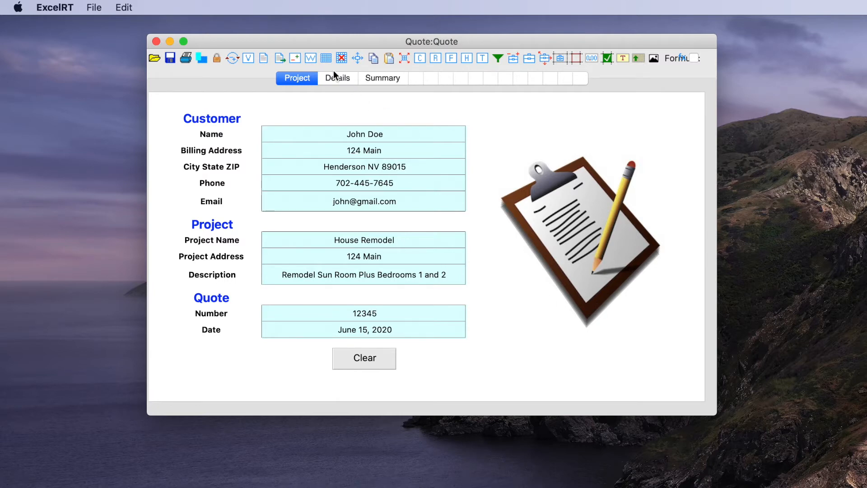
Step: In the workbook properties, enable column headers, row headers and both gridline types for the Project, Details and Summary sheets
left_click(310, 58)
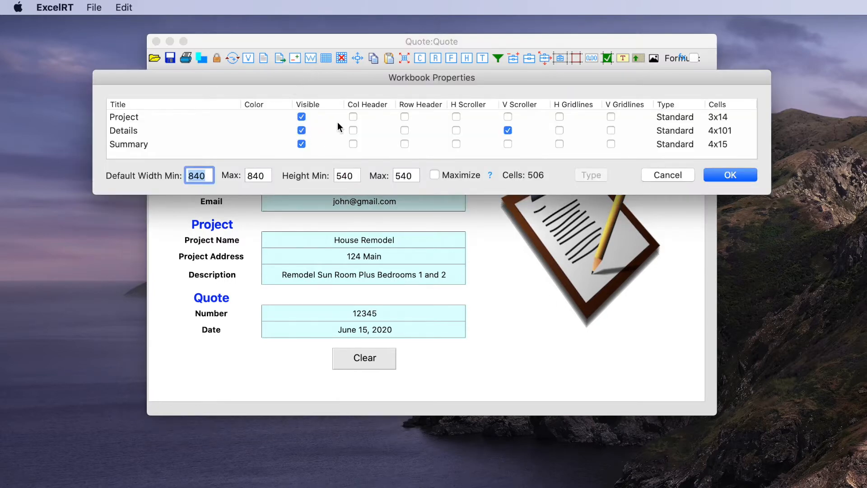
left_click(353, 117)
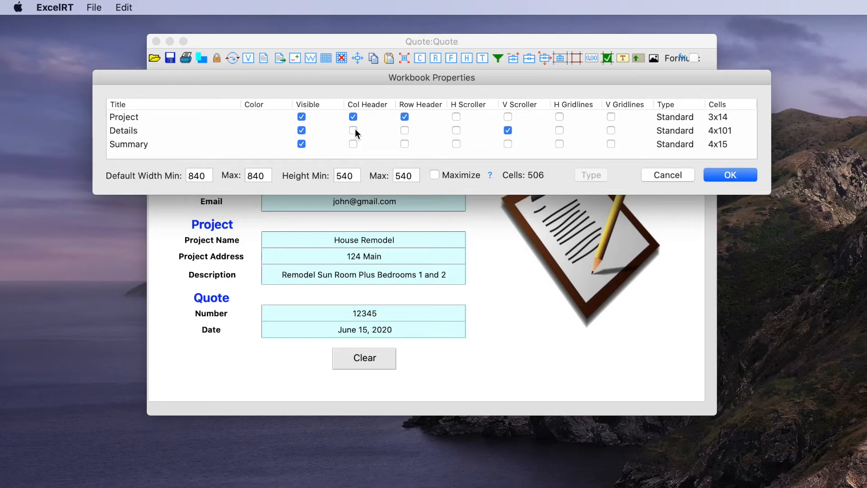
left_click(353, 144)
left_click(403, 145)
left_click(559, 144)
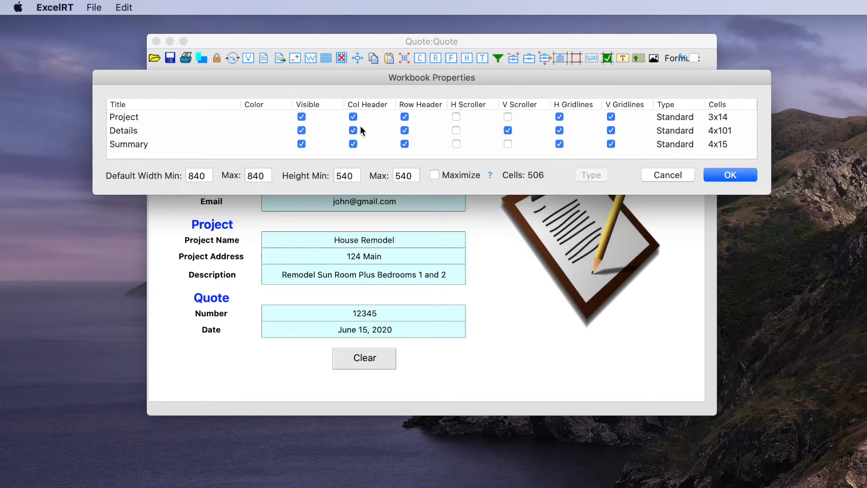
Step: Set the workbook's maximum width and maximum height to 1240, and enlarge the quote window to reveal the formula field
left_click(251, 176)
type("12")
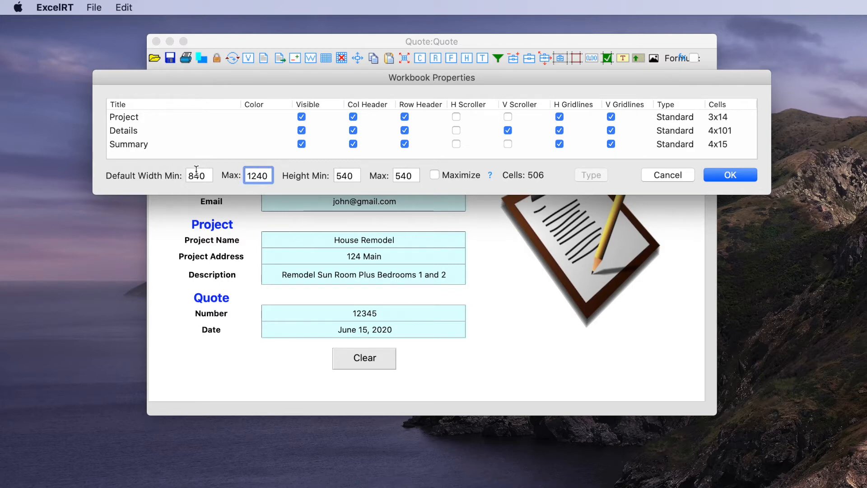
left_click(398, 176)
key("BackSpace")
type("12")
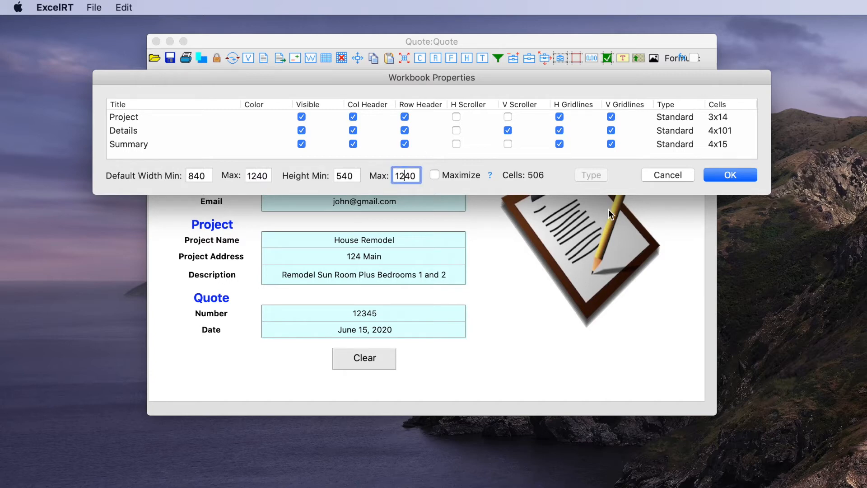
left_click(730, 174)
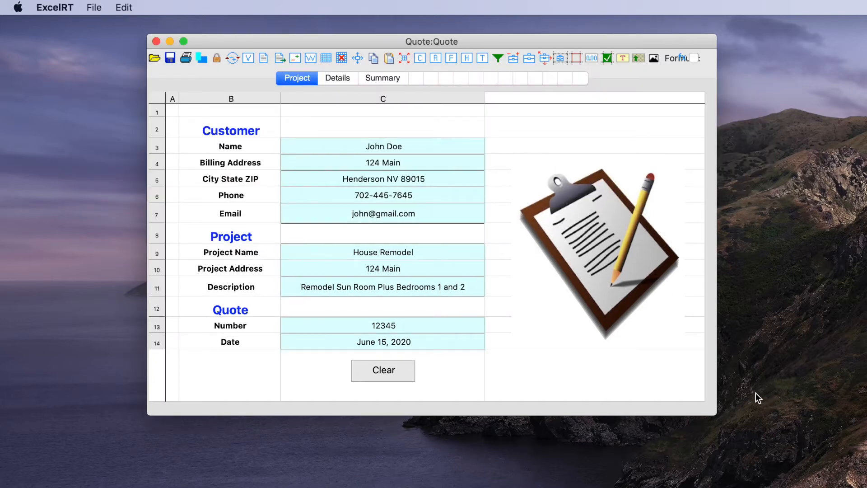
left_click_drag(714, 414, 847, 463)
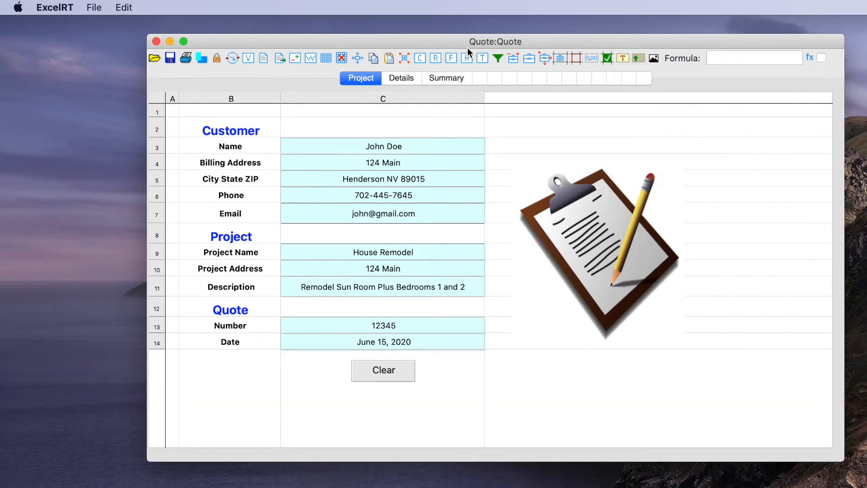
left_click_drag(468, 47, 385, 39)
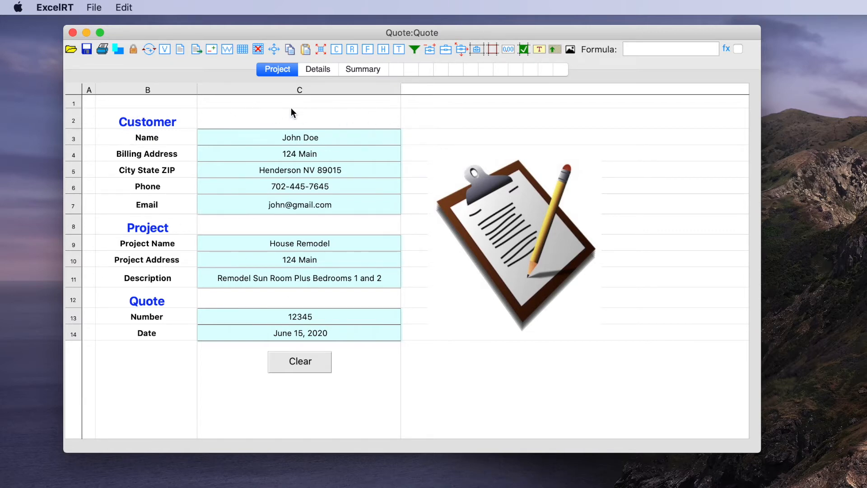
Step: Examine the cell size, visibility and cell type choices for the Project sheet, and leave without changes
left_click(275, 50)
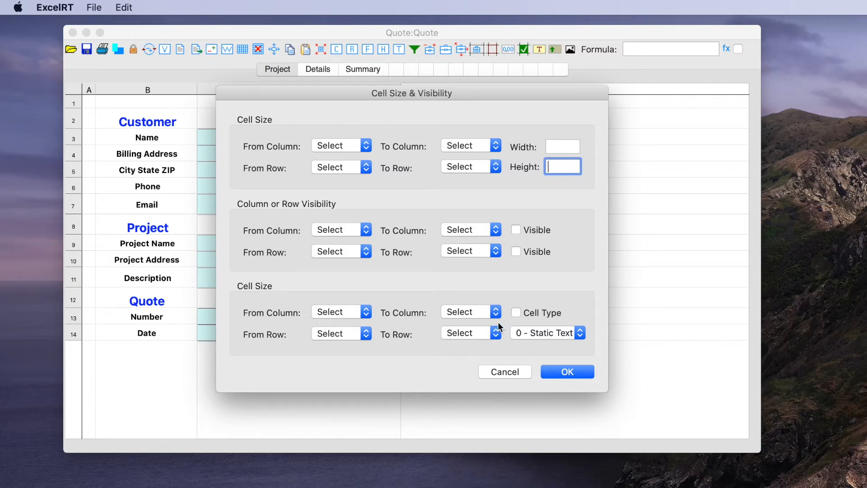
left_click(521, 335)
left_click(521, 335)
left_click(496, 373)
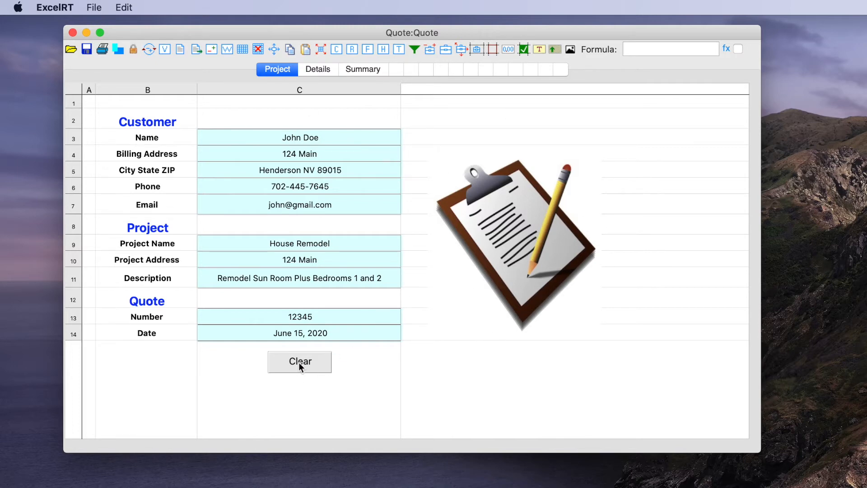
Step: On the Details sheet, inspect the formula of the first SubTotal cell and make rows 1 to 101 visible
left_click(318, 70)
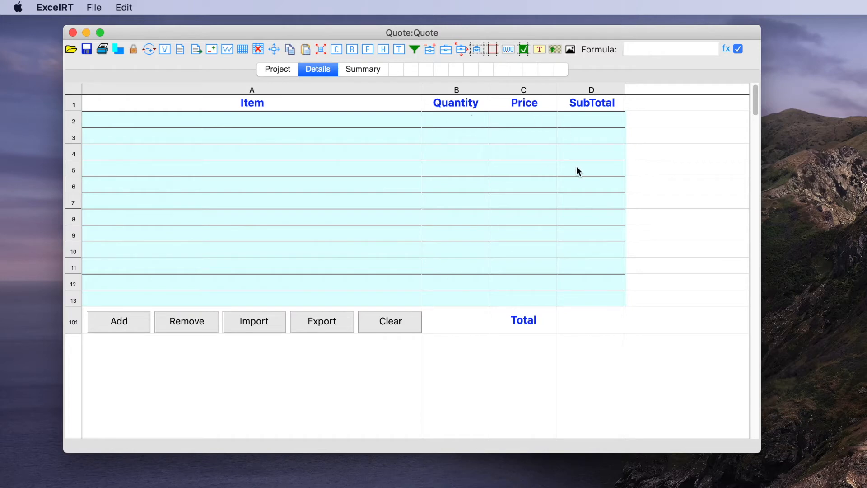
double_click(598, 118)
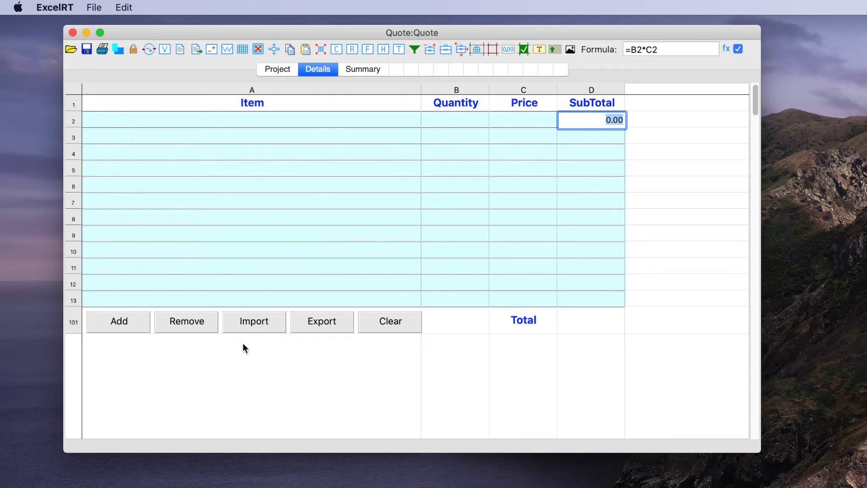
left_click(273, 50)
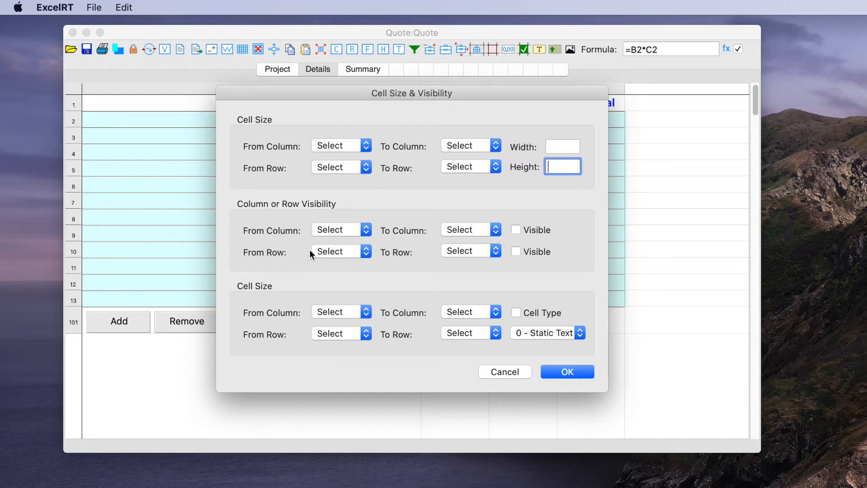
left_click(325, 254)
left_click(322, 266)
left_click(459, 253)
scroll(458, 253, "down", 15)
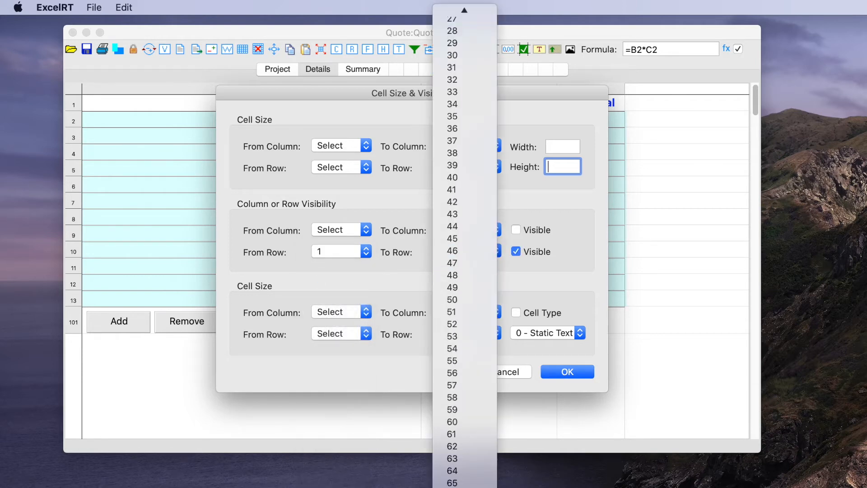
left_click(465, 487)
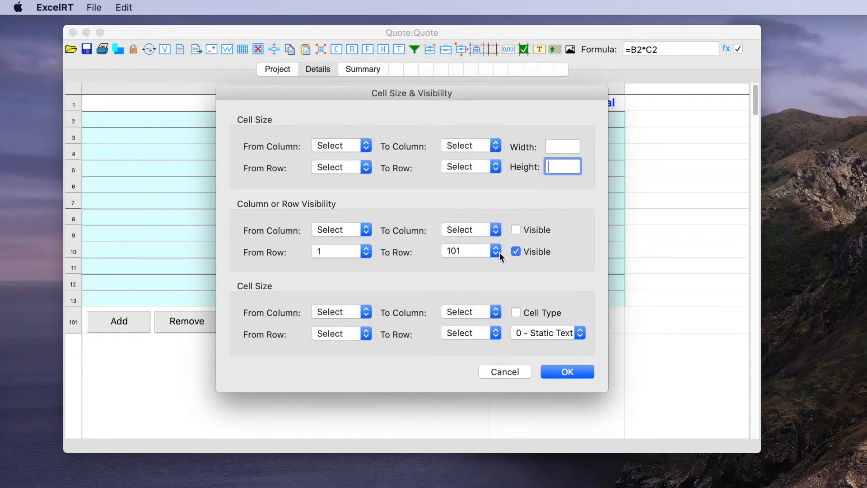
left_click(569, 372)
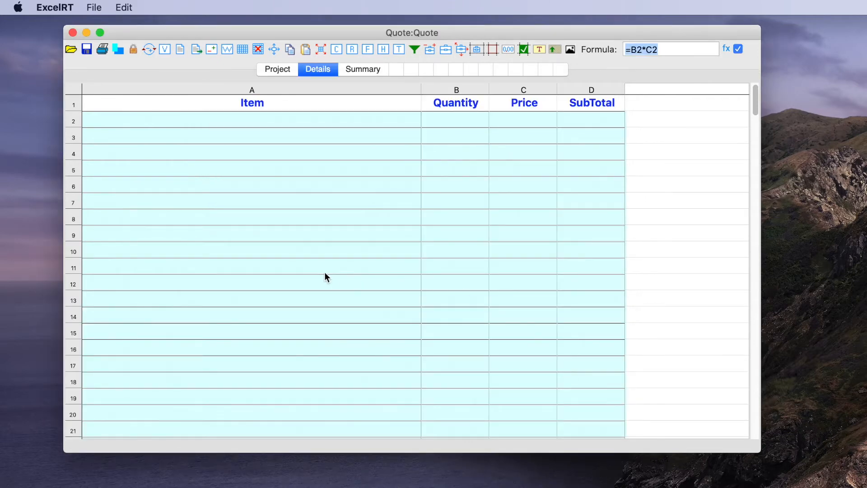
Step: Look through the Details rows down to the Total row and back up, and switch to the Summary sheet
scroll(325, 274, "down", 20)
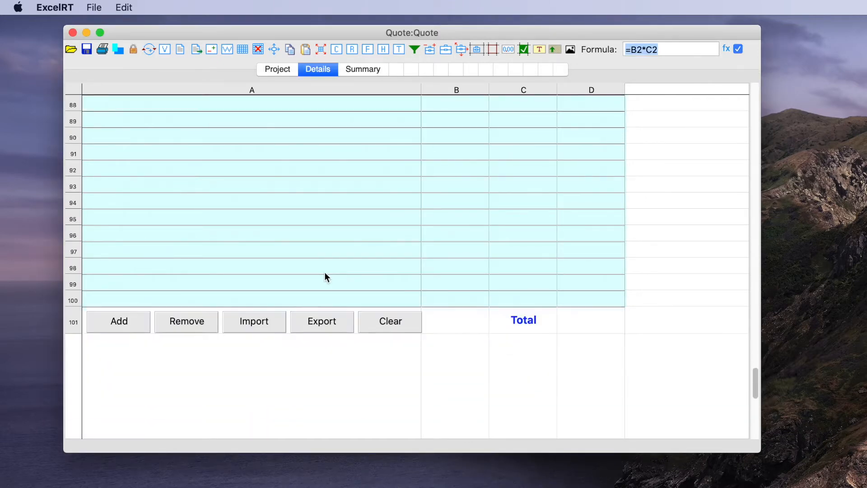
scroll(326, 276, "down", 1)
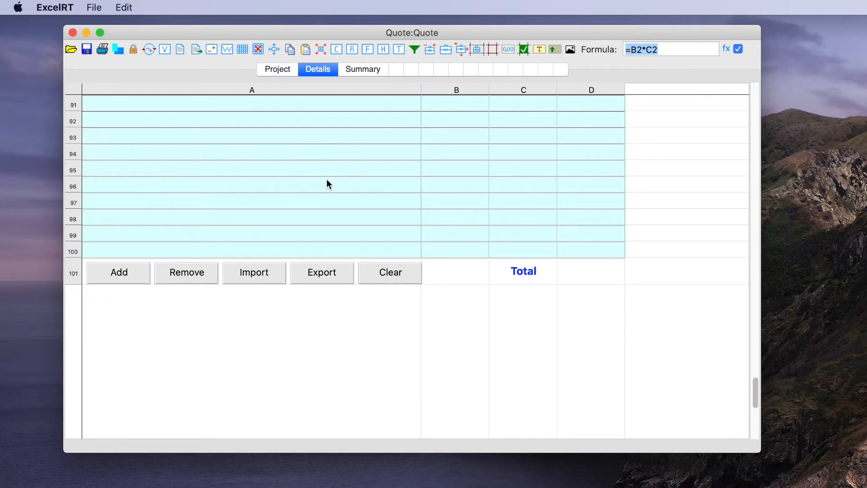
scroll(327, 179, "up", 15)
scroll(327, 180, "up", 8)
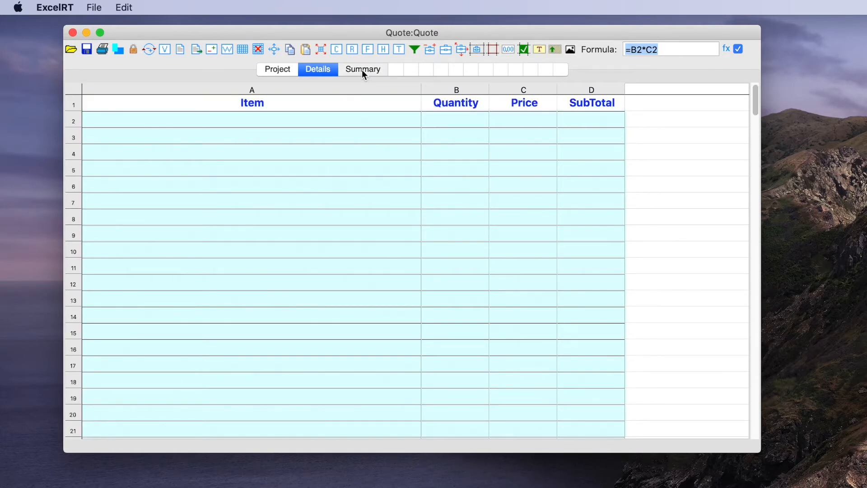
left_click(361, 70)
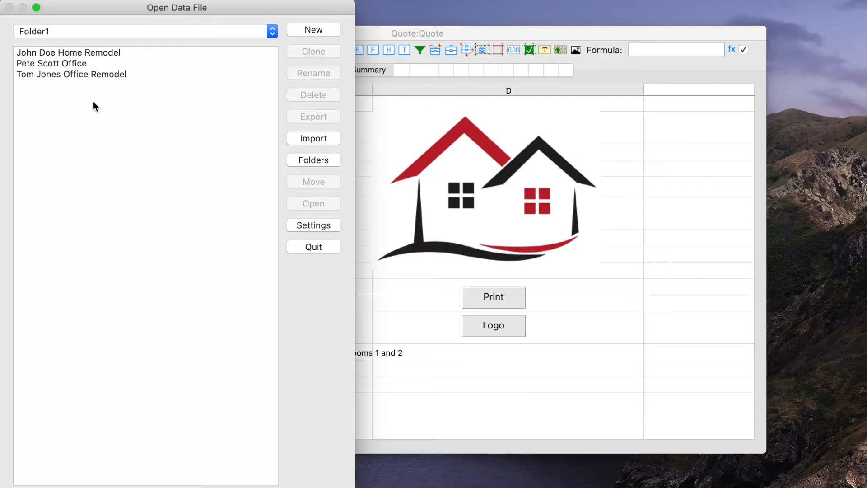
Step: In Finder, open the Quote folder under Macintosh HD, Users, Shared, and examine the data files stored in Folder1
left_click_drag(866, 120, 457, 118)
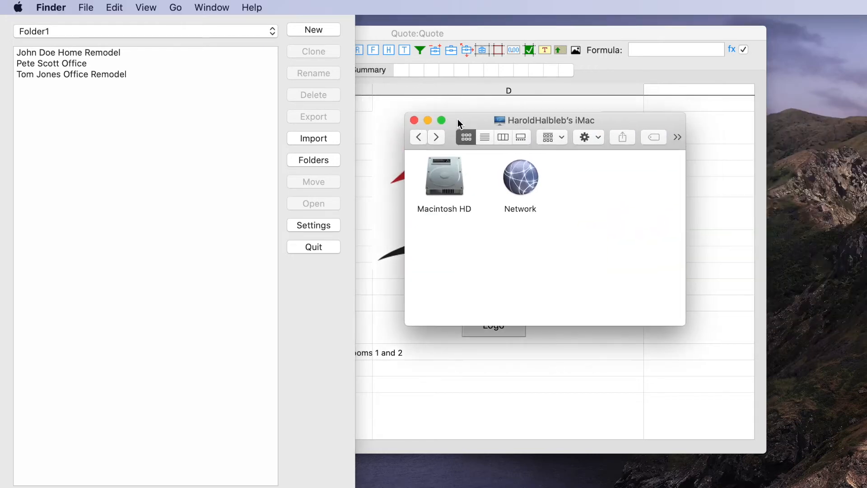
double_click(441, 169)
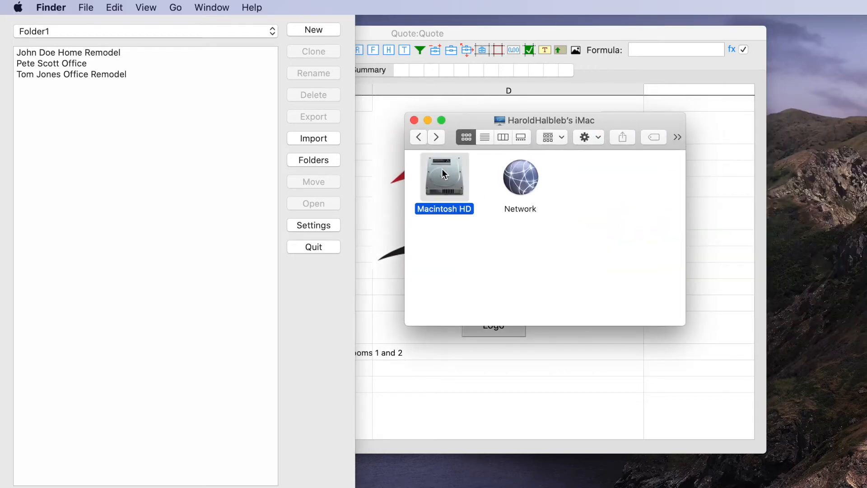
double_click(458, 243)
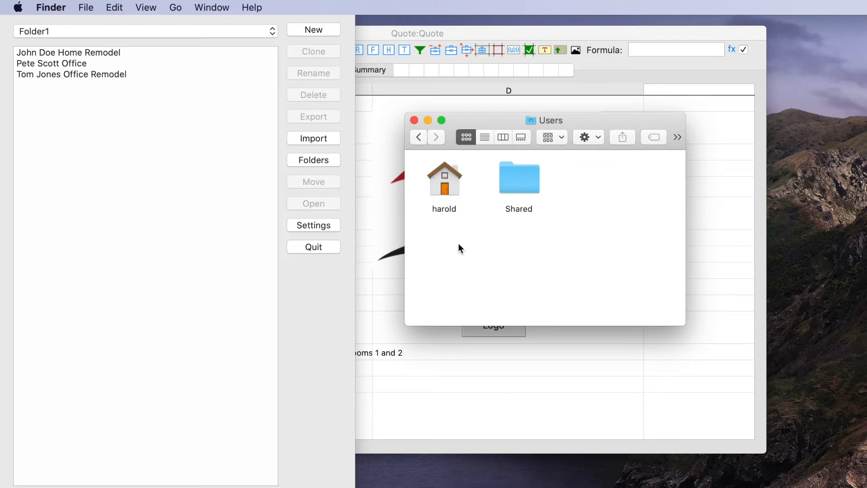
double_click(527, 180)
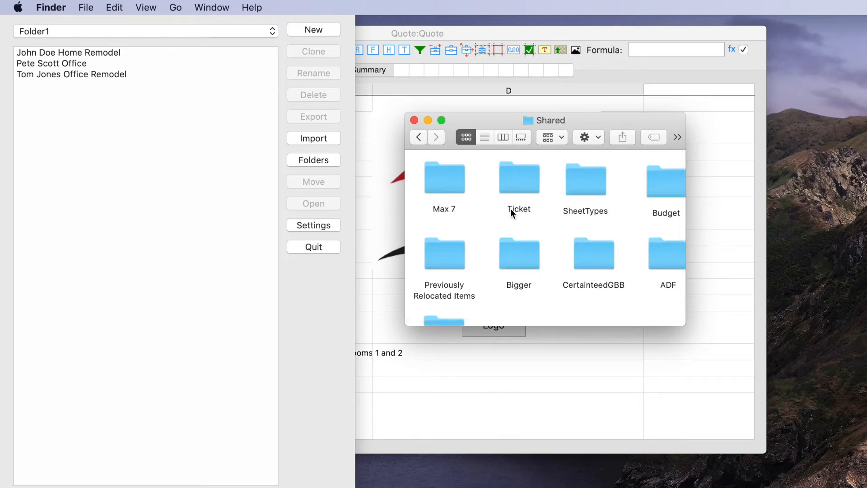
scroll(511, 208, "down", 3)
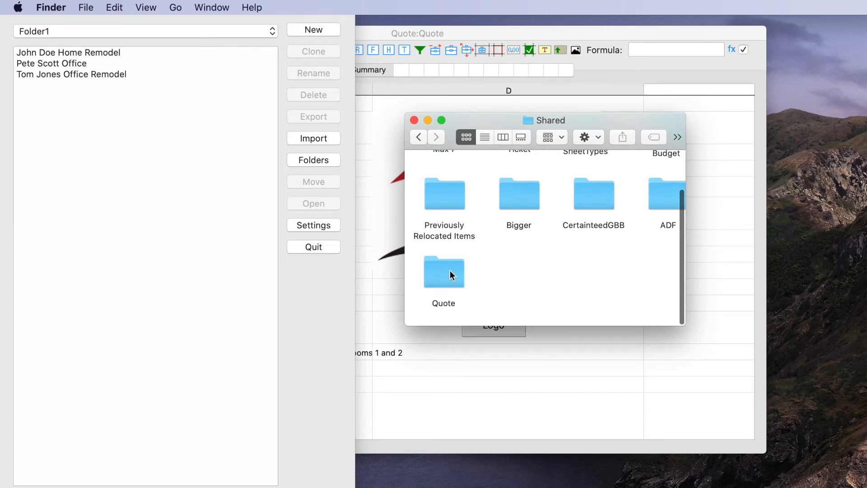
double_click(452, 275)
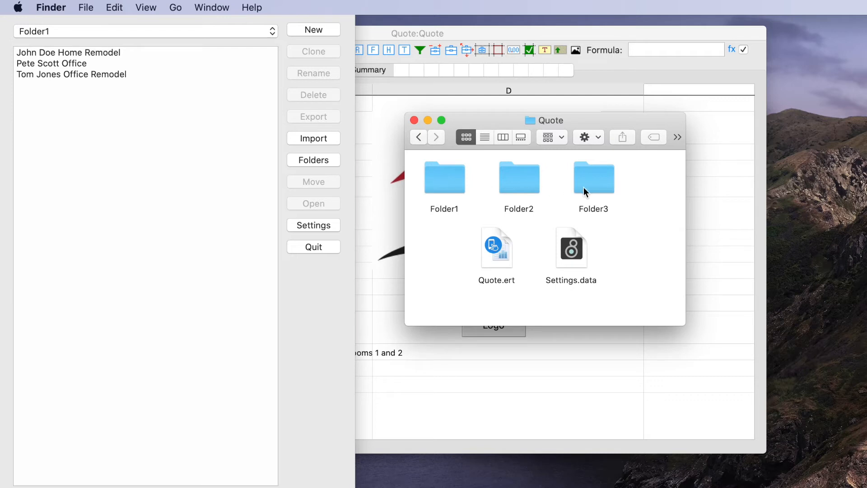
double_click(439, 181)
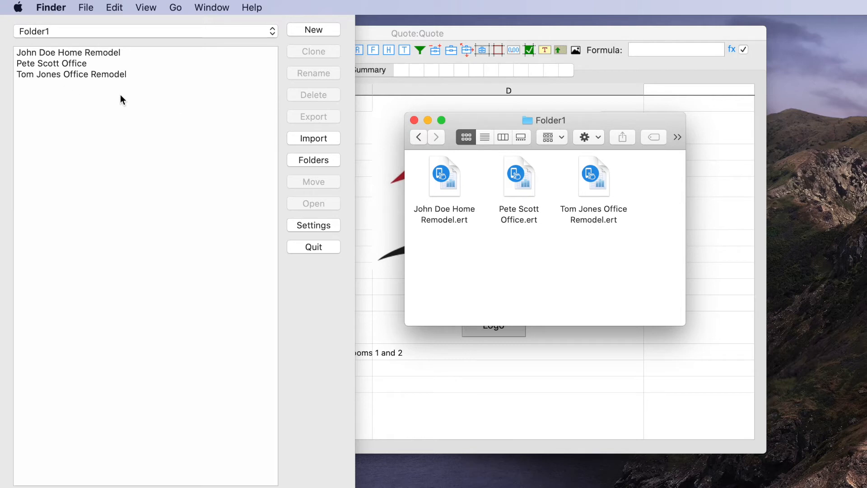
left_click(419, 137)
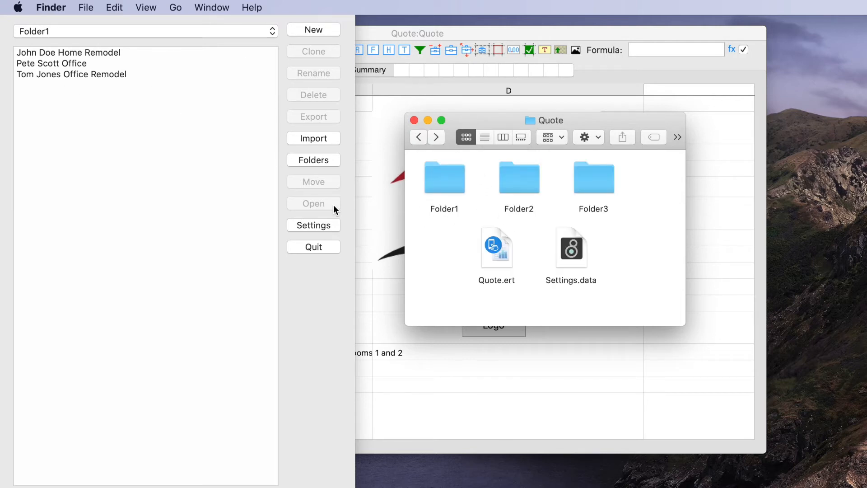
Step: Review the company entries in the Quote app's settings without changes, and move the app and Finder windows off the workbook
left_click(297, 226)
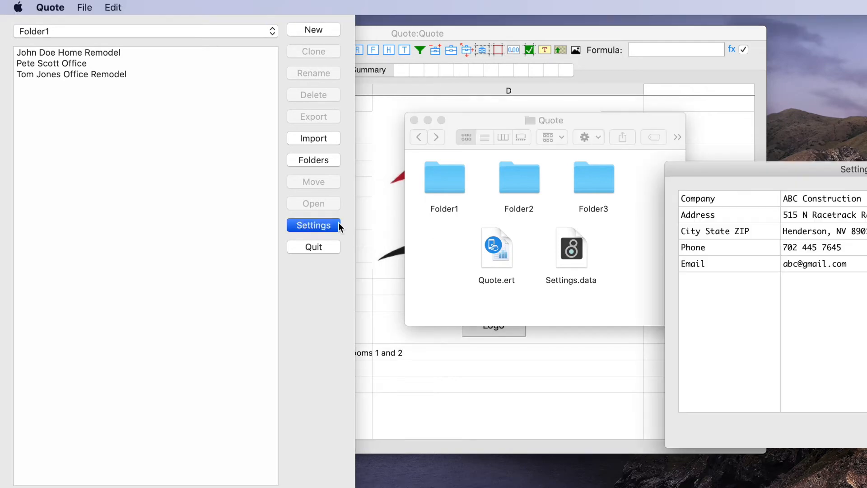
left_click_drag(751, 168, 229, 104)
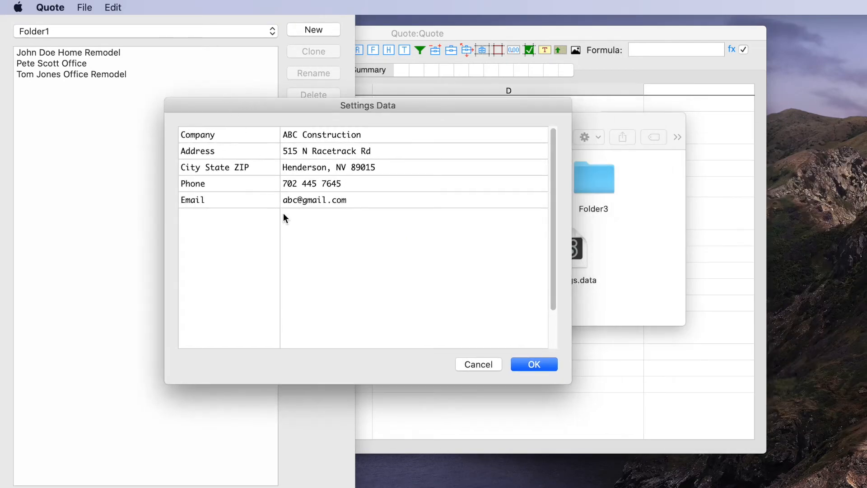
left_click(480, 363)
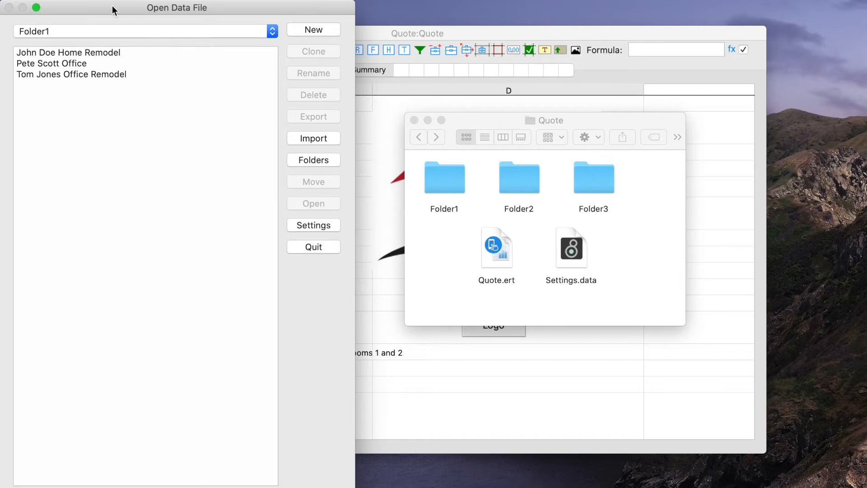
left_click_drag(112, 6, 866, 451)
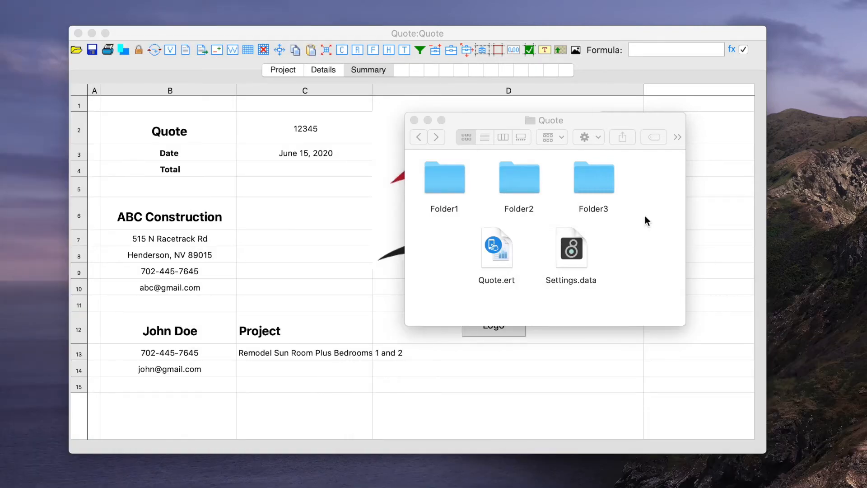
left_click_drag(473, 119, 866, 190)
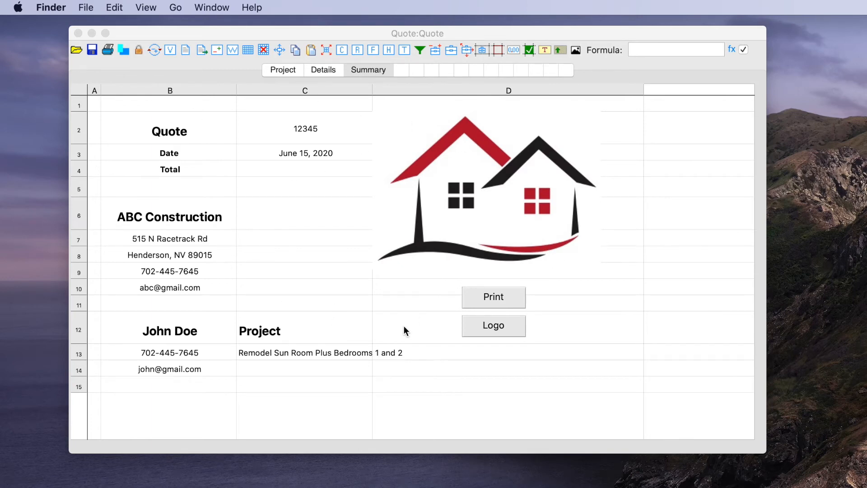
Step: Open the workbook's Button Actions script and compare its LogoBtn line with the Logo button on the Summary sheet
left_click(188, 29)
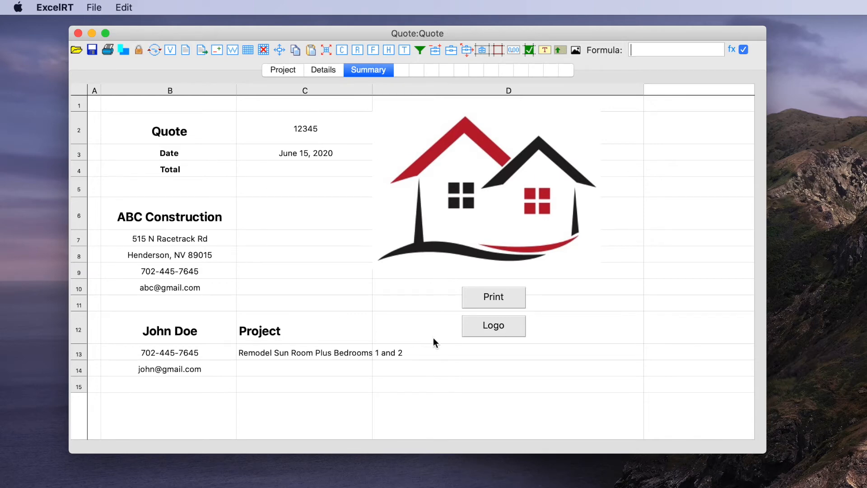
left_click(185, 51)
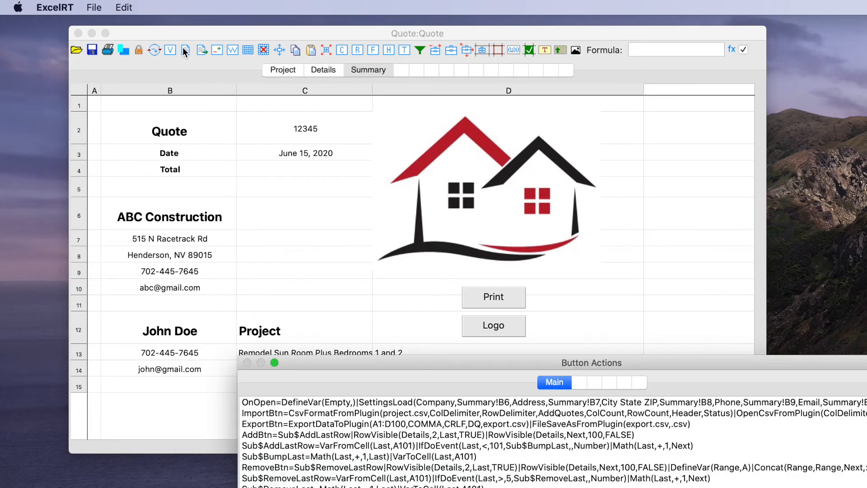
left_click_drag(434, 360, 303, 199)
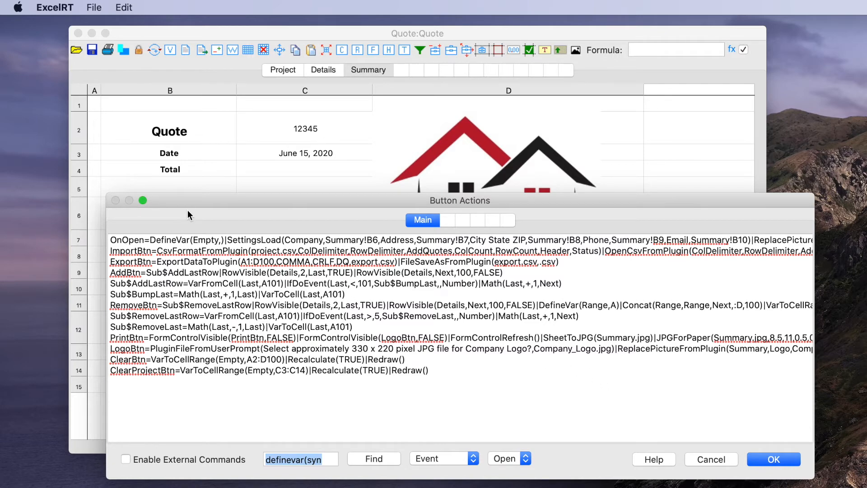
left_click_drag(189, 202, 302, 422)
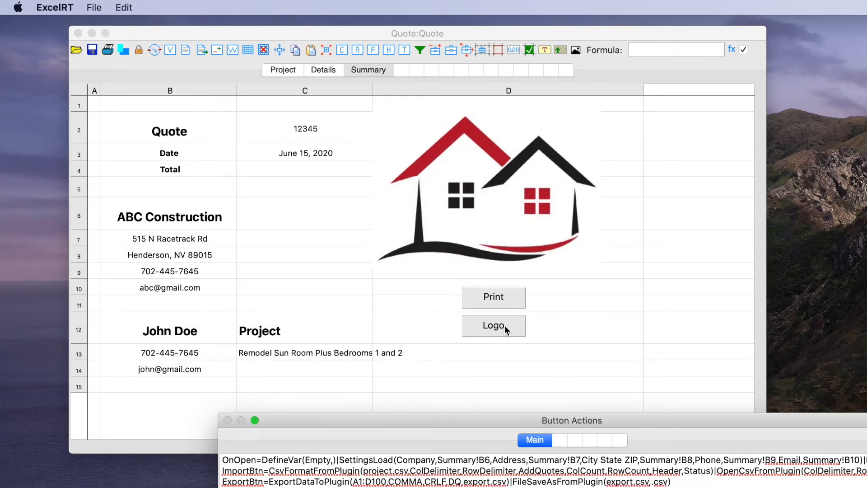
left_click_drag(395, 423, 301, 146)
left_click_drag(130, 291, 335, 291)
left_click(160, 290)
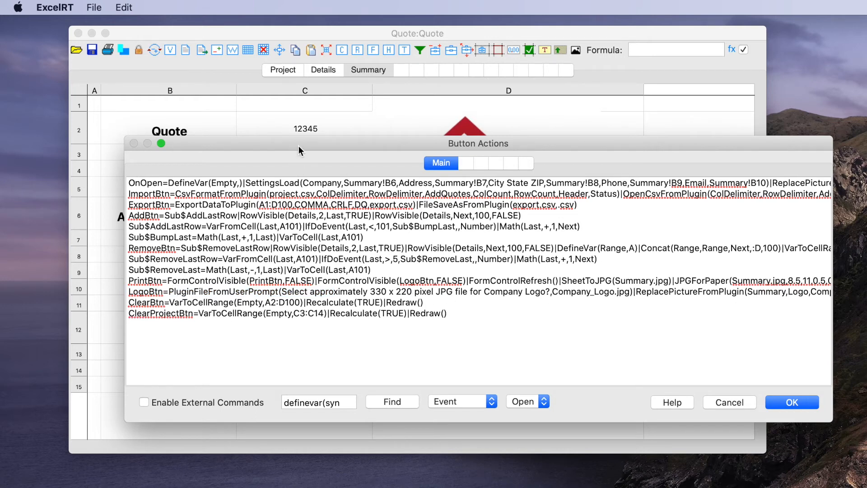
Step: Examine the OnOpen event in the script and its DefineVar(Empty,) command
left_click_drag(299, 145, 312, 195)
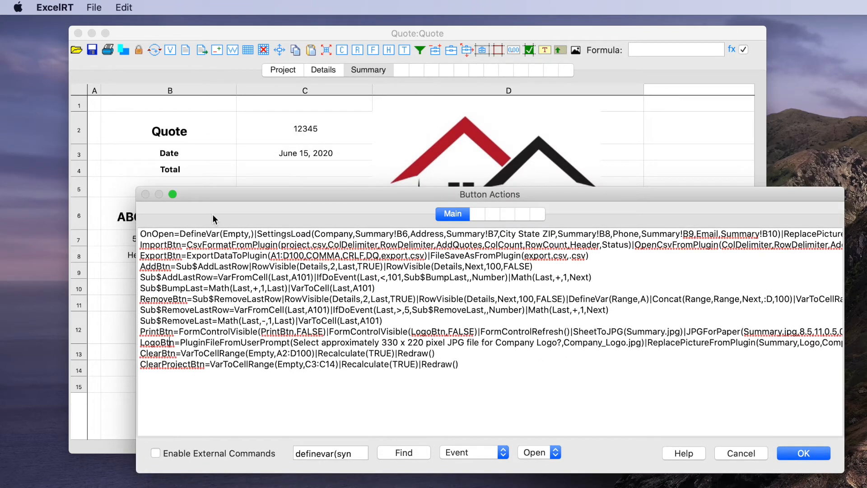
left_click_drag(236, 193, 398, 209)
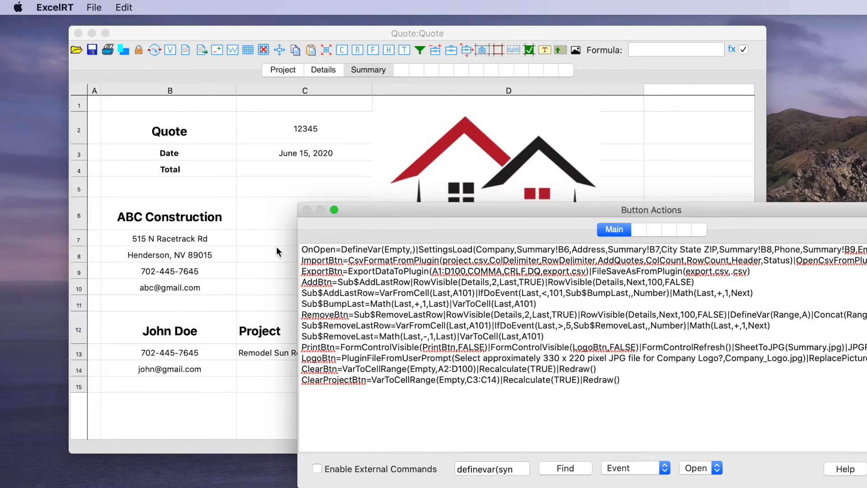
left_click_drag(399, 205, 352, 167)
left_click_drag(255, 210, 288, 210)
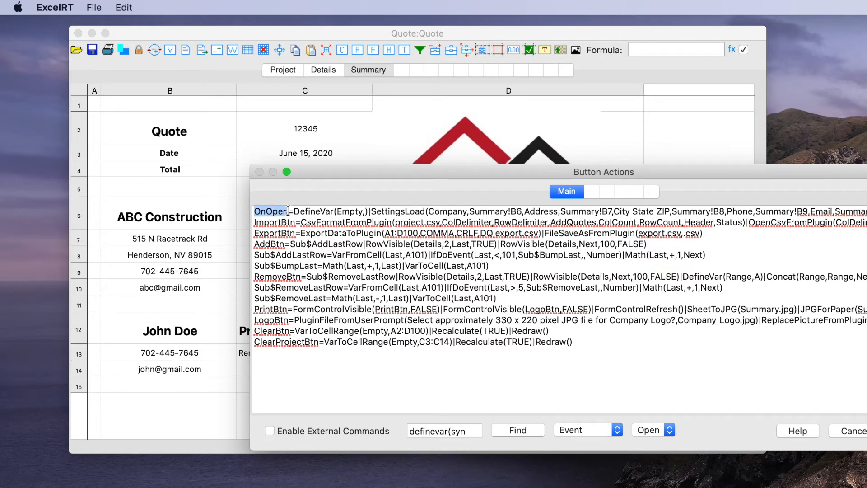
left_click(291, 222)
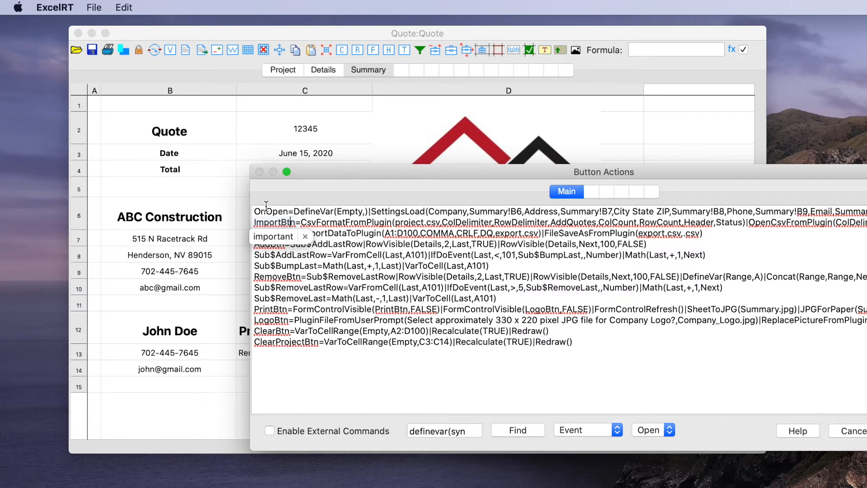
left_click_drag(293, 211, 368, 212)
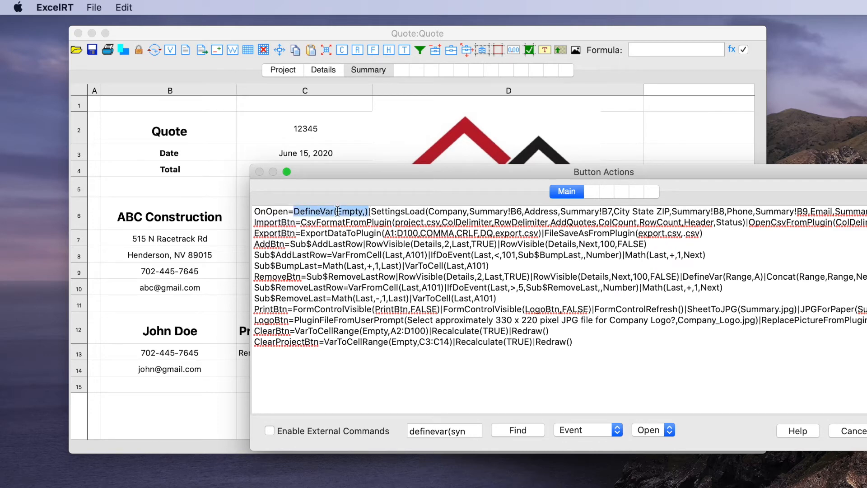
left_click(369, 212)
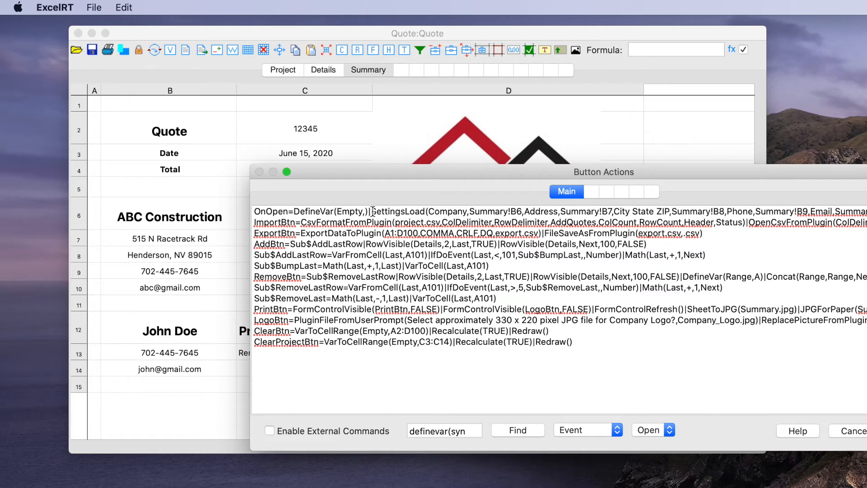
Step: Examine the SettingsLoad command in the OnOpen line against the Summary sheet's company cells B6 to B10, and close the script
left_click_drag(414, 171, 236, 160)
left_click_drag(193, 201, 719, 200)
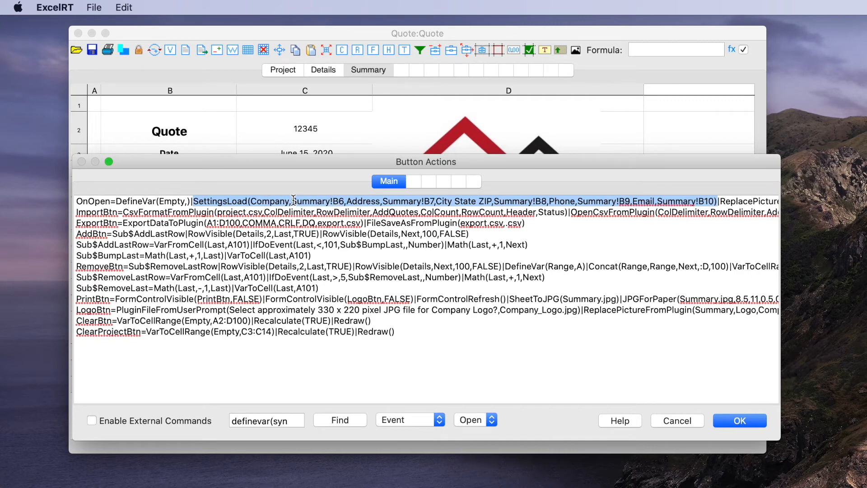
left_click_drag(269, 162, 452, 125)
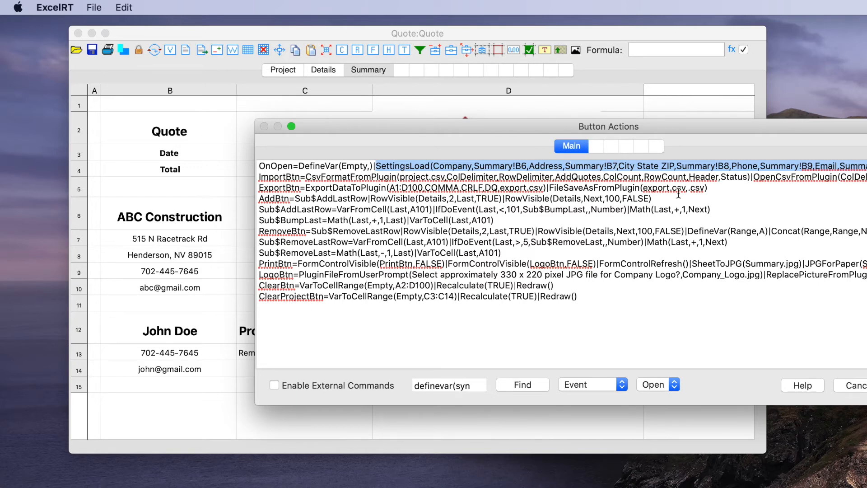
left_click_drag(483, 129, 781, 339)
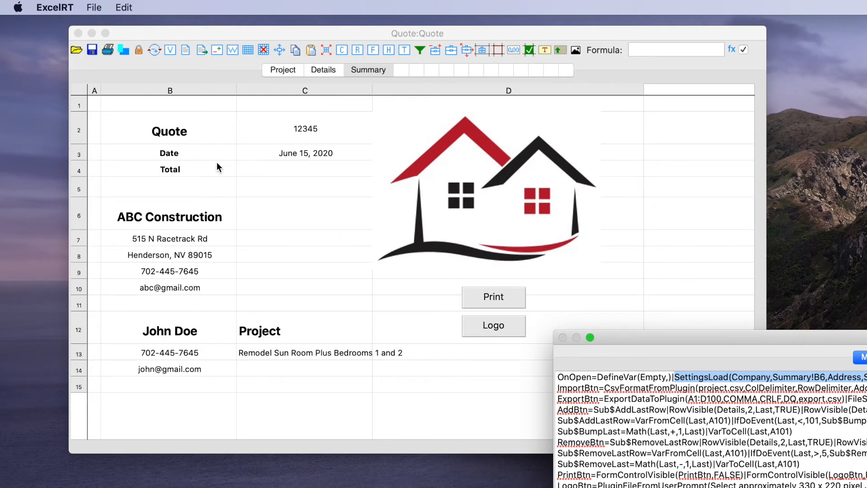
left_click_drag(697, 337, 244, 149)
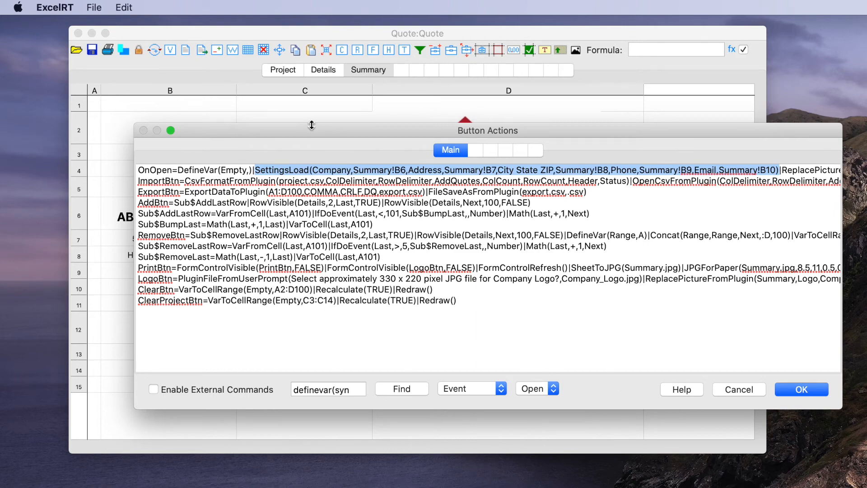
left_click_drag(311, 127, 385, 385)
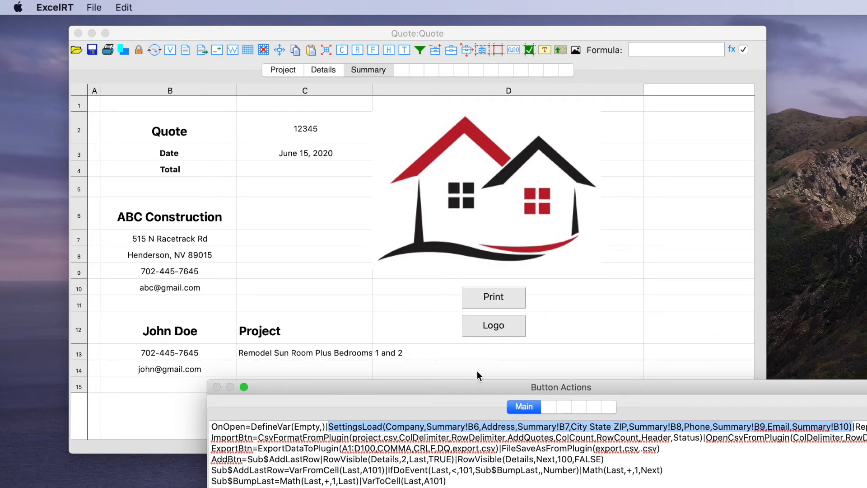
left_click_drag(470, 391, 359, 184)
left_click(760, 445)
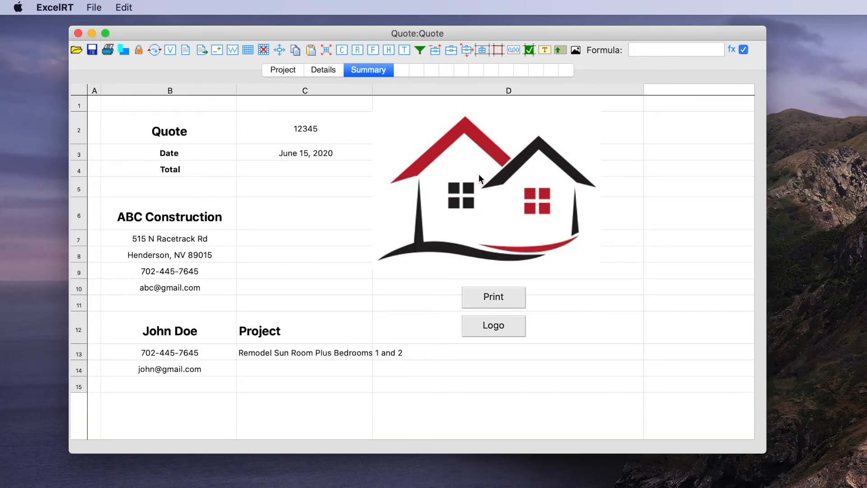
Step: Inspect the form control properties of the logo picture on the Summary sheet, and leave without changes
left_click(451, 50)
left_click(488, 169)
left_click_drag(625, 133, 568, 115)
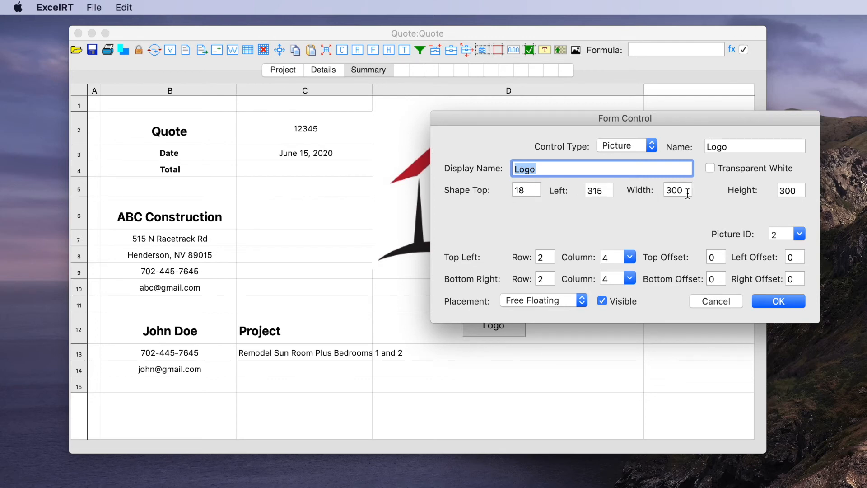
left_click(716, 301)
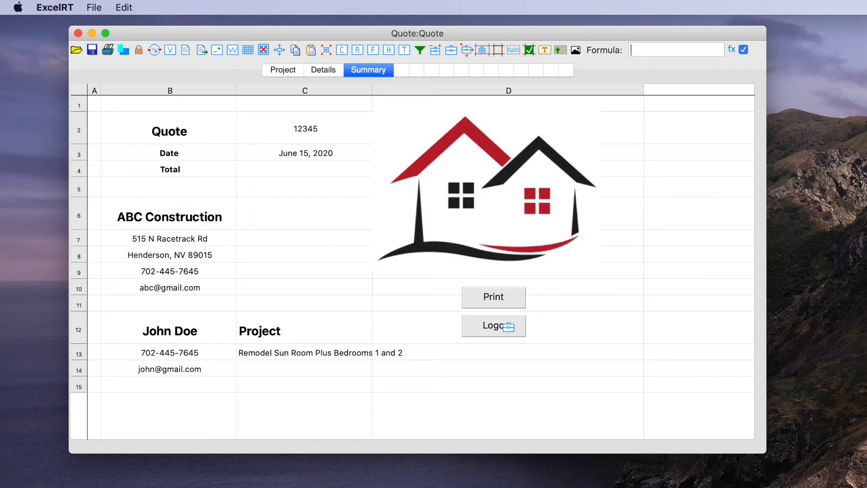
Step: Open the workbook's Button Actions script and examine the PluginFileFromUserPrompt command in its LogoBtn line
left_click(185, 49)
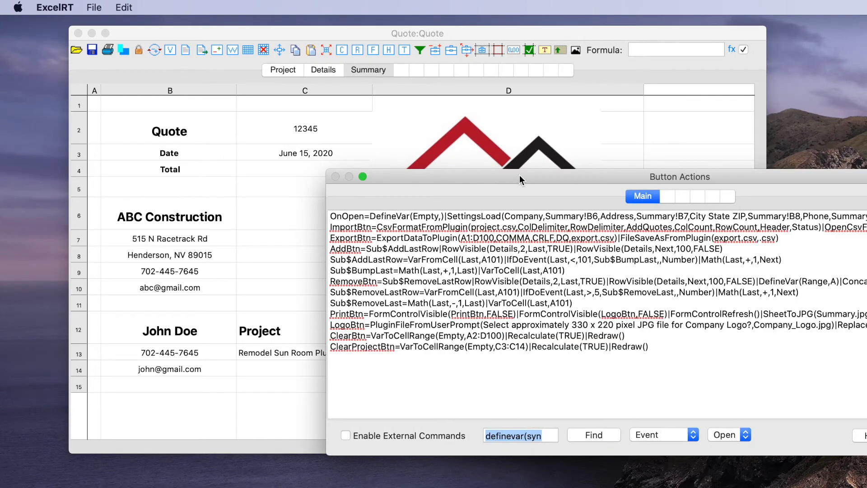
left_click_drag(519, 175, 283, 143)
left_click_drag(92, 294, 647, 293)
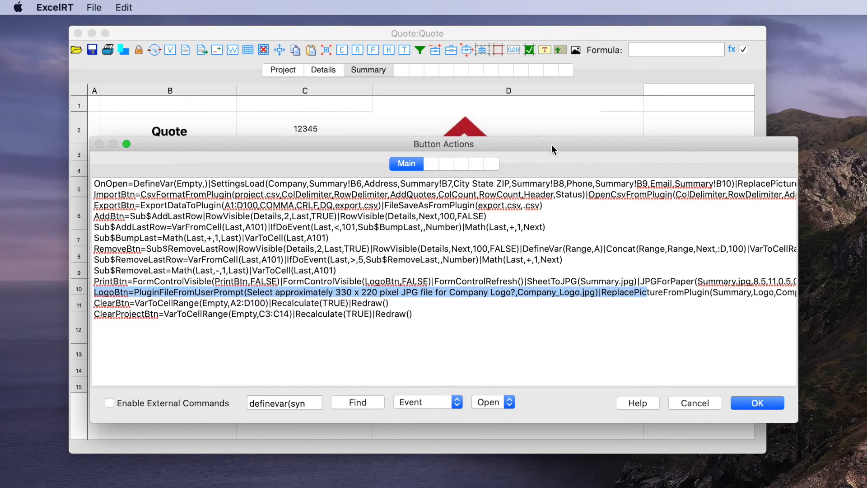
left_click_drag(550, 142, 467, 131)
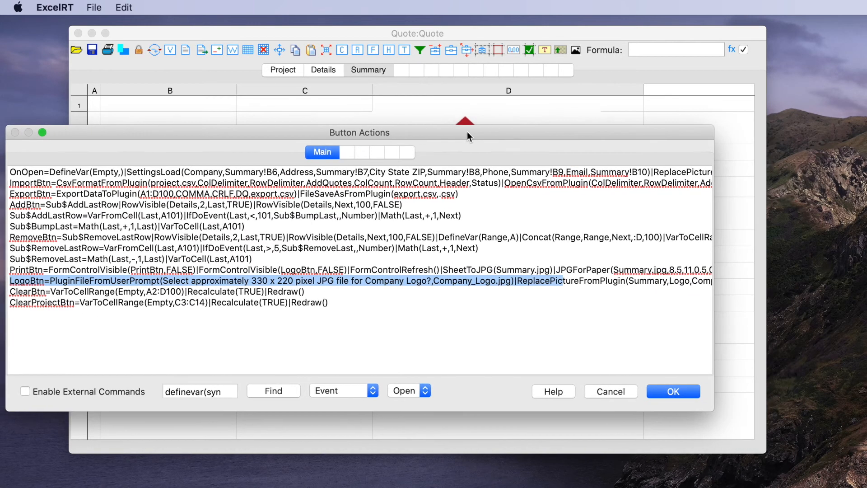
Step: Examine the ReplacePictureFromPlugin command and its arguments in the LogoBtn line, and uncover the logo on the Summary sheet
left_click(516, 280)
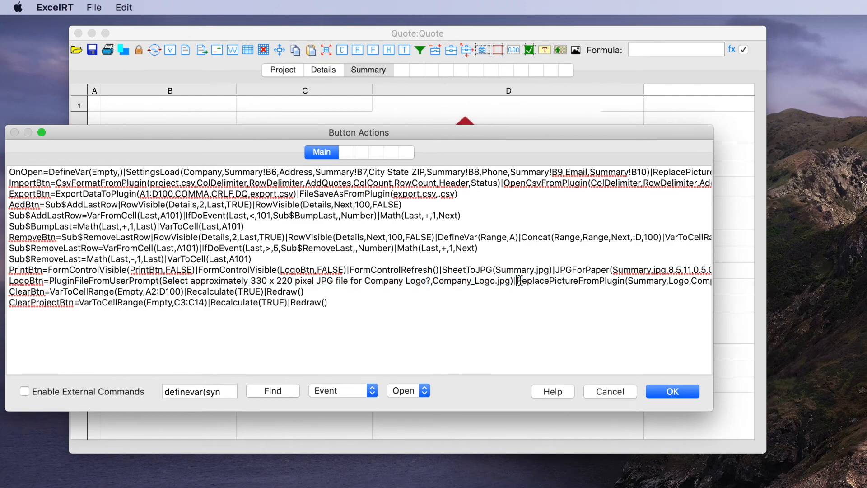
left_click_drag(516, 280, 624, 280)
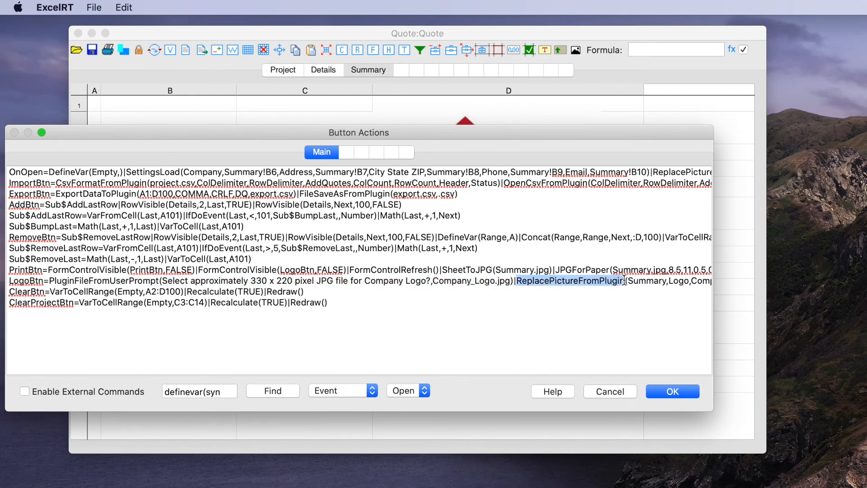
scroll(625, 279, "right", 8)
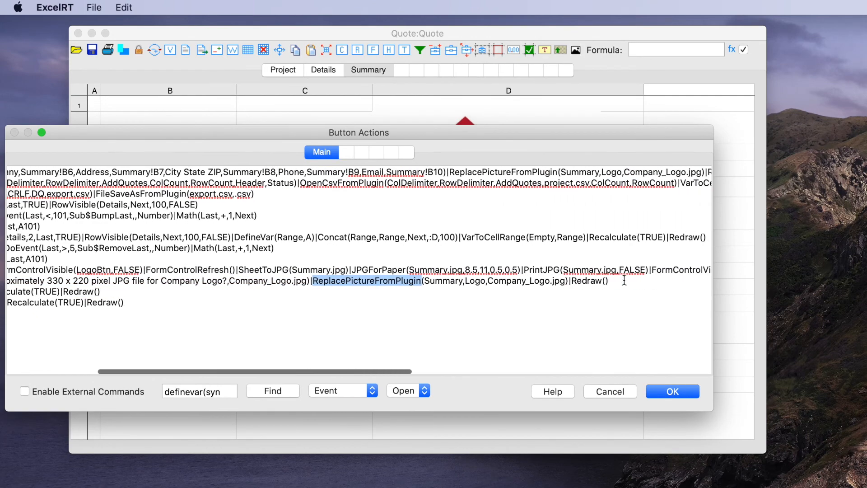
scroll(375, 284, "left", 1)
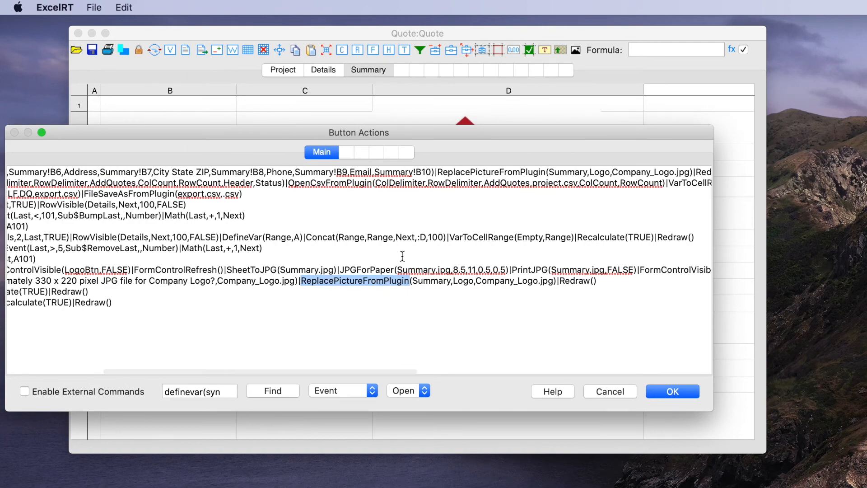
left_click_drag(429, 131, 435, 257)
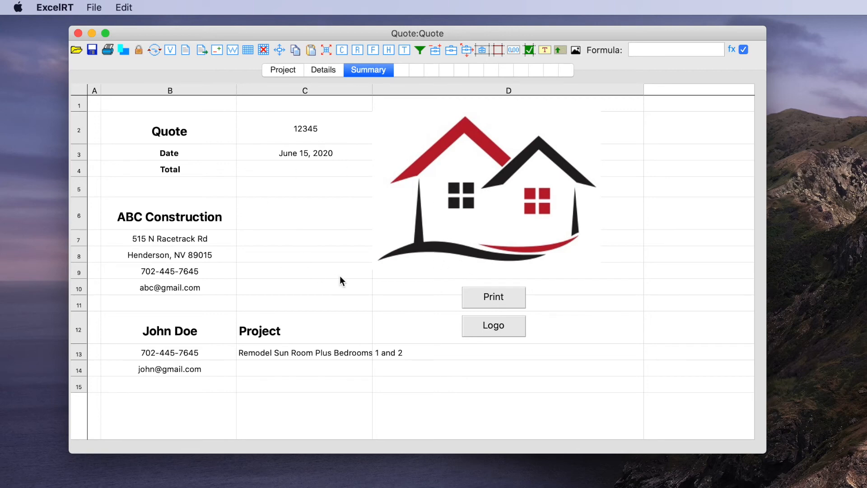
Step: Reopen the Button Actions script, enlarge its window and examine the PrintBtn line
left_click(186, 49)
left_click_drag(273, 174, 190, 159)
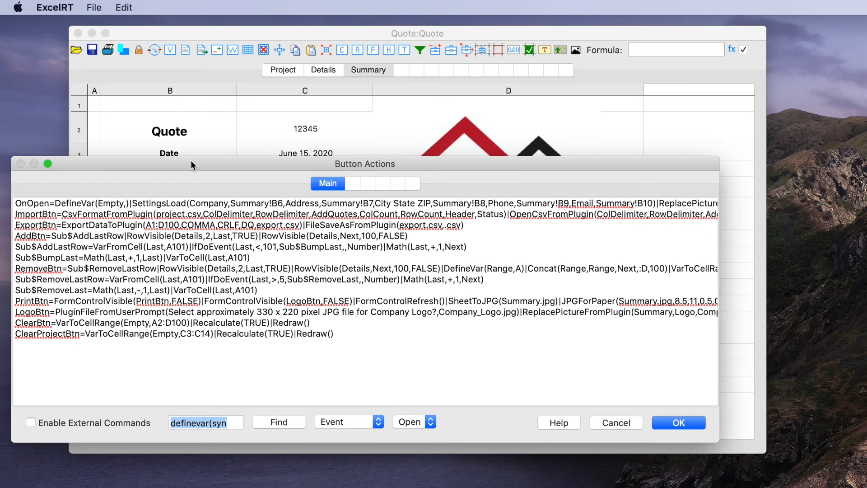
left_click_drag(718, 441, 843, 480)
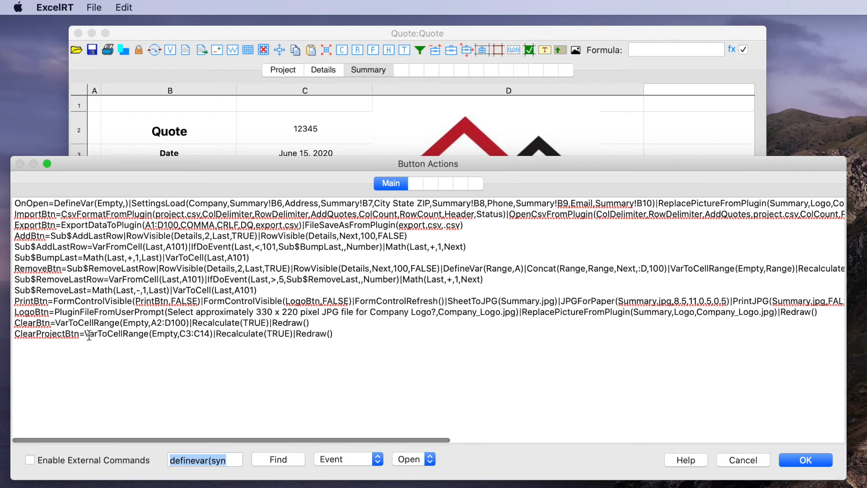
triple_click(13, 303)
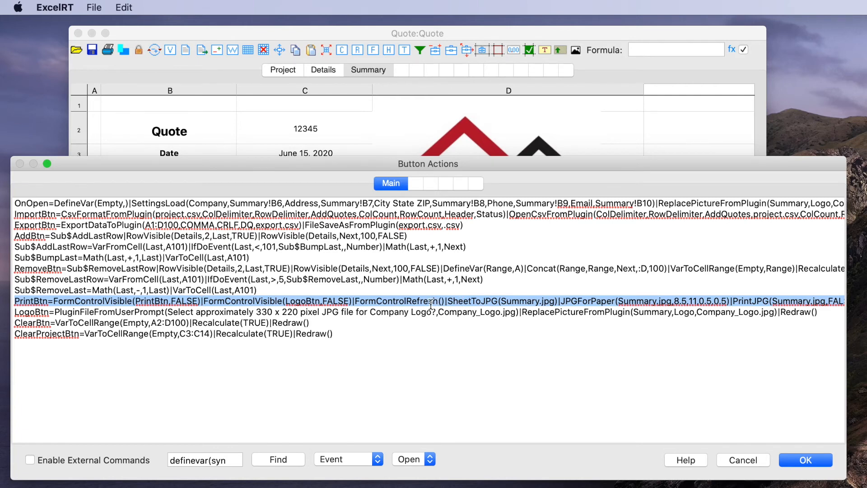
Step: Examine the SheetToJPG, JPGForPaper and PrintJPG commands in the PrintBtn line, through to the commands at its end
left_click(453, 301)
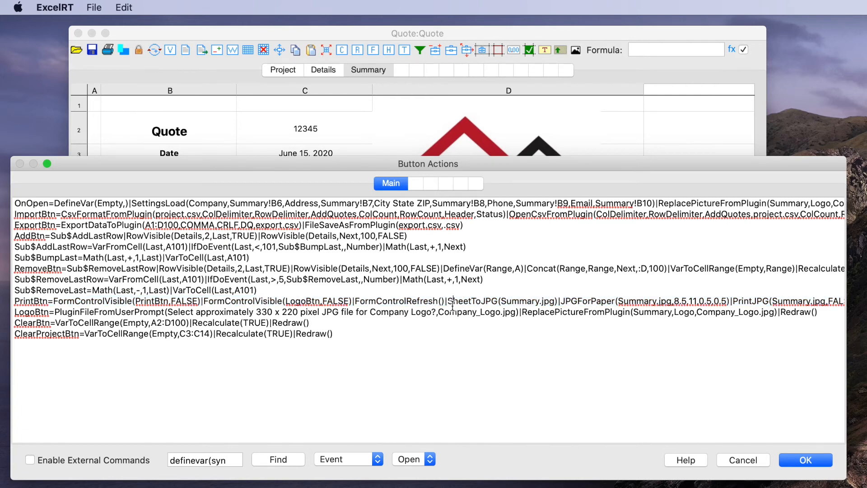
left_click_drag(452, 303, 498, 300)
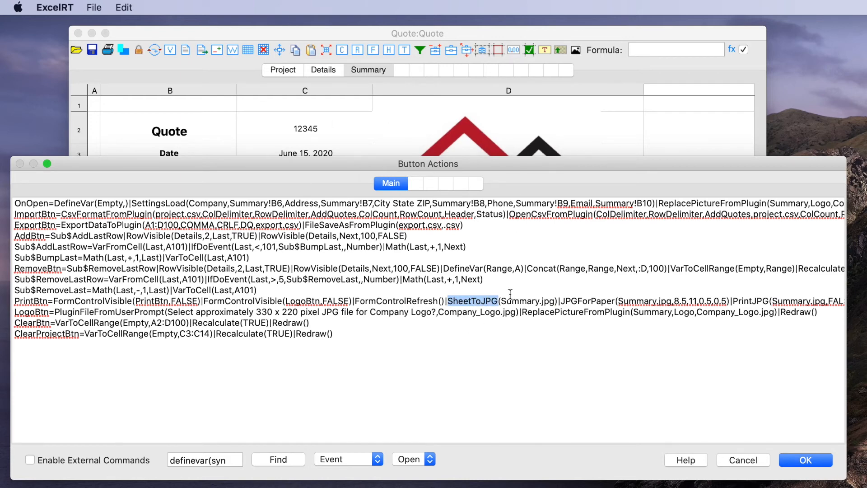
left_click(561, 300)
left_click_drag(562, 301, 615, 300)
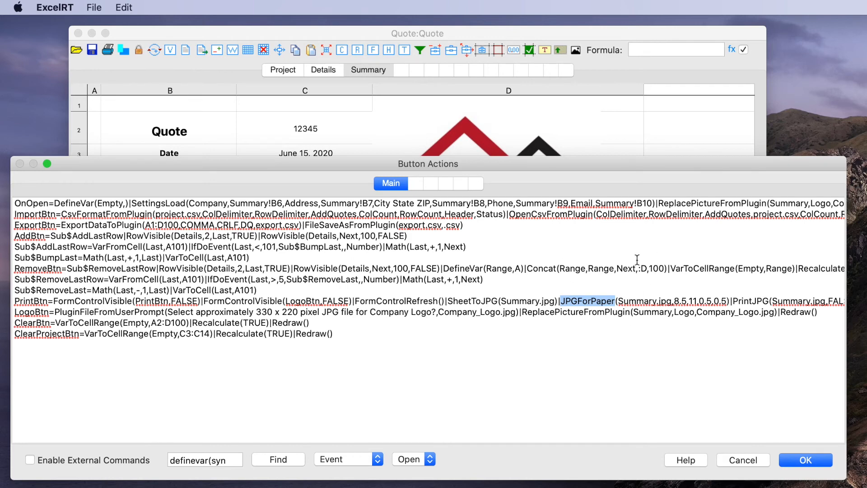
left_click_drag(732, 301, 769, 301)
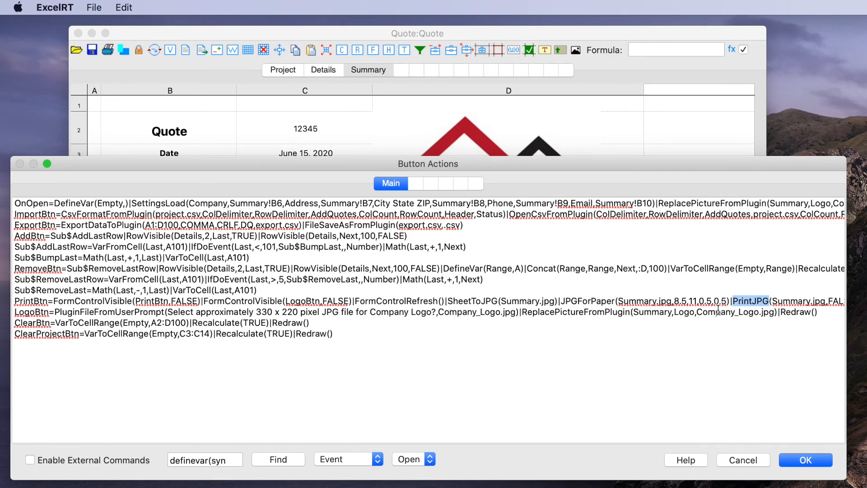
scroll(714, 299, "right", 15)
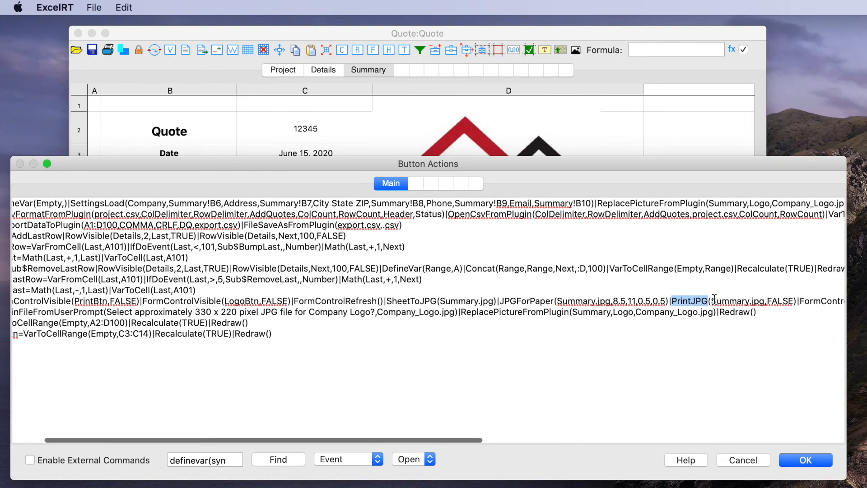
scroll(714, 298, "right", 5)
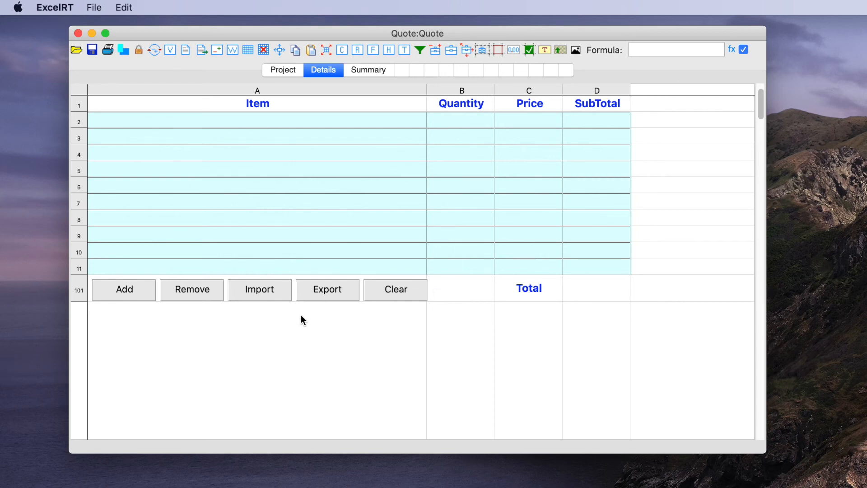
Step: Import the project's line items into the Details sheet and clear them again
left_click(253, 291)
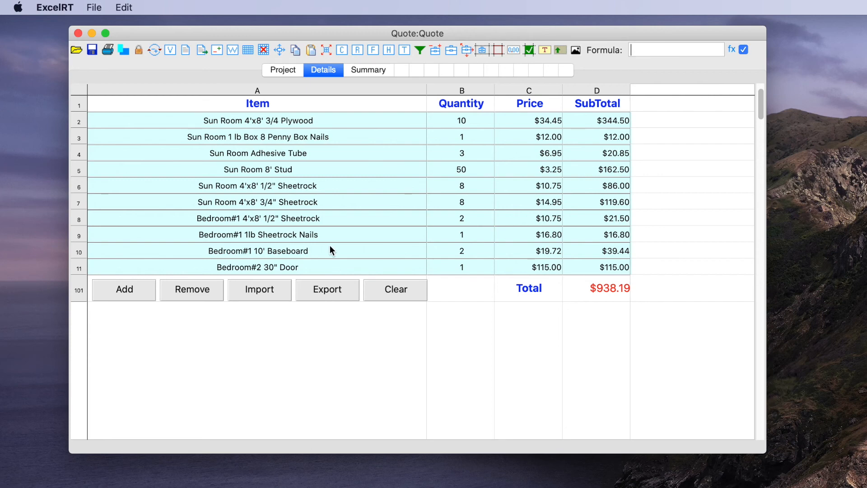
left_click(403, 291)
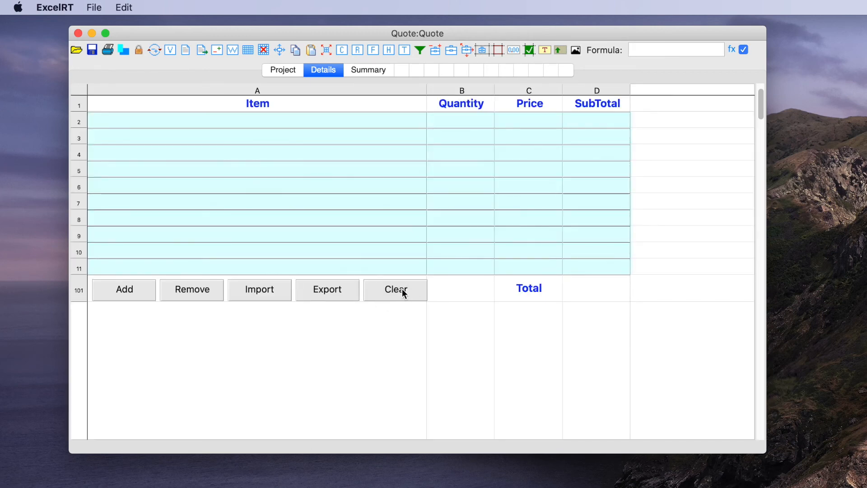
Step: Open the Button Actions script and compare its ClearBtn line, which covers A2:D100, with the item rows on the Details sheet
left_click(186, 50)
left_click_drag(233, 168, 203, 162)
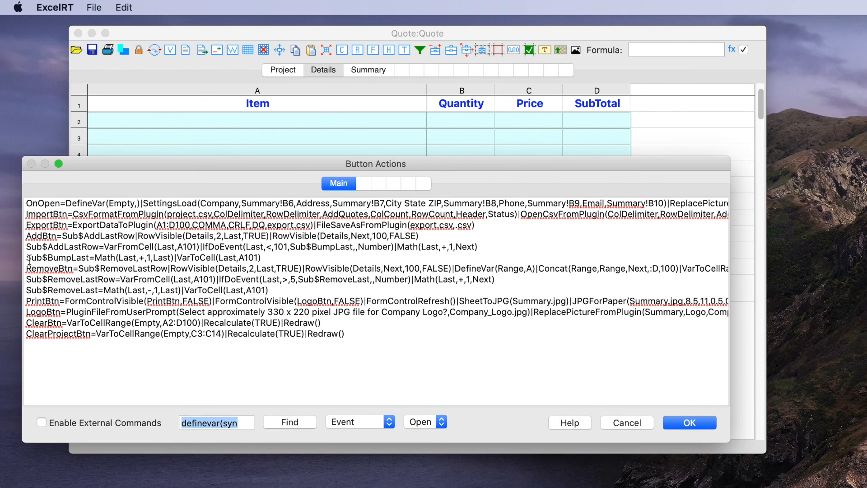
left_click(24, 321)
triple_click(24, 321)
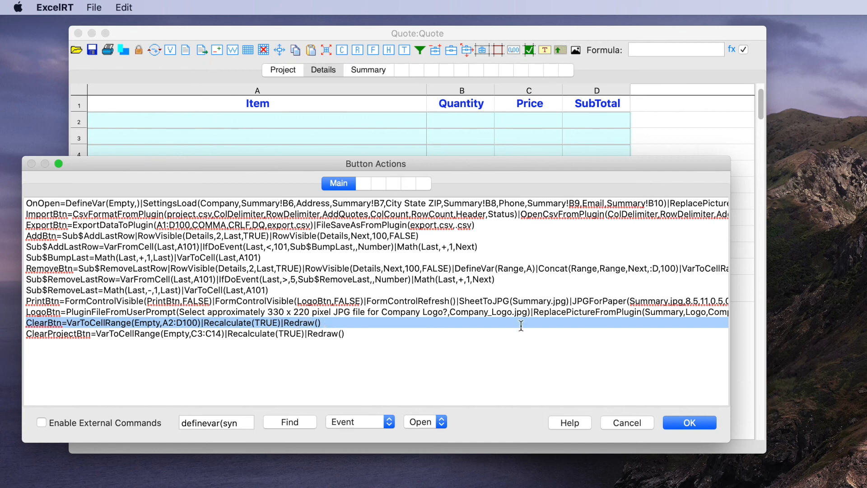
left_click_drag(289, 165, 310, 217)
left_click_drag(325, 251, 361, 373)
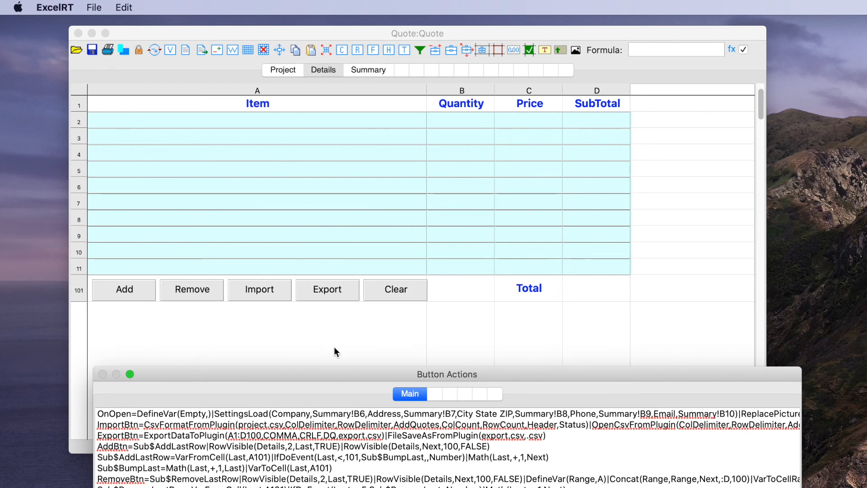
Step: Bring the script back into full view and examine its ExportBtn line
left_click_drag(335, 373, 267, 175)
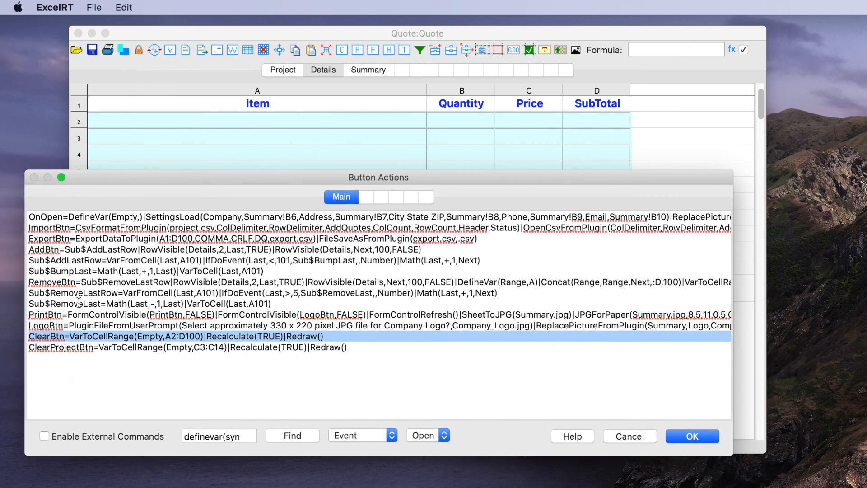
left_click(28, 237)
left_click_drag(28, 238, 28, 246)
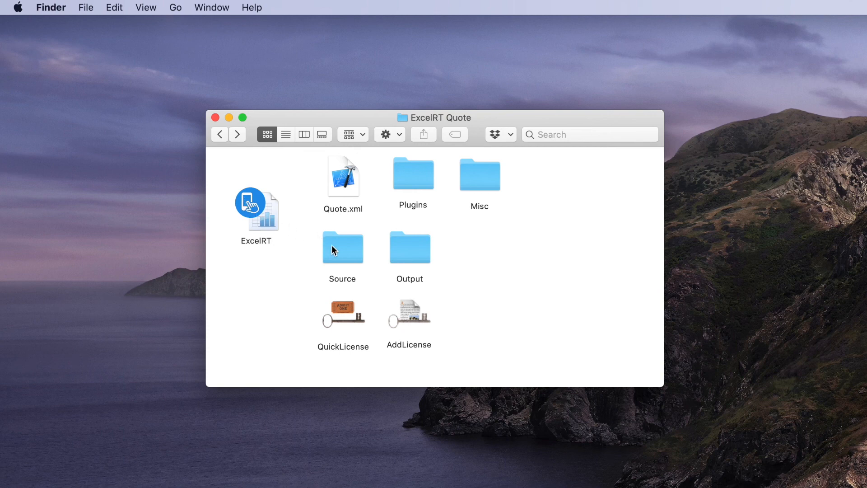
Step: In Finder, look through the contents of the Source and Output folders inside the ExcelRT Quote folder
double_click(348, 255)
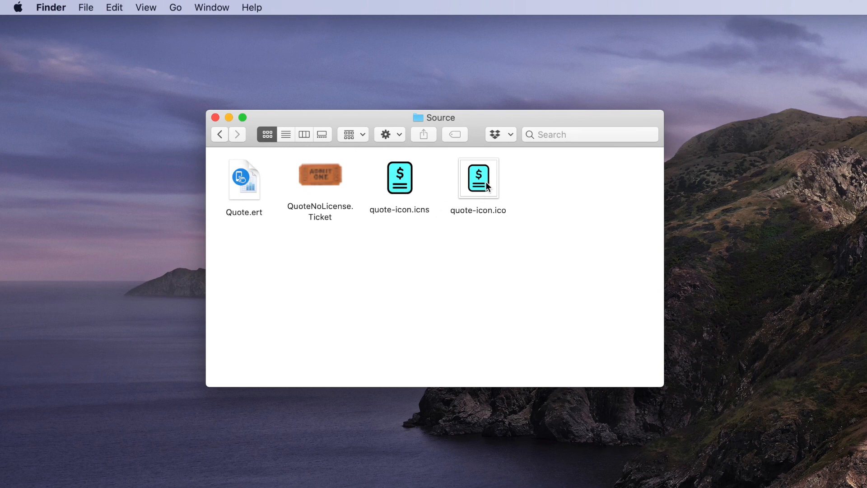
left_click(219, 134)
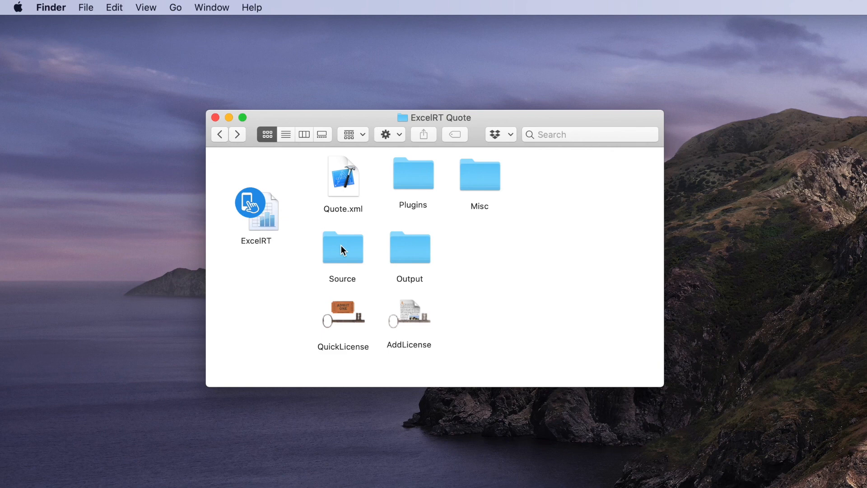
double_click(407, 245)
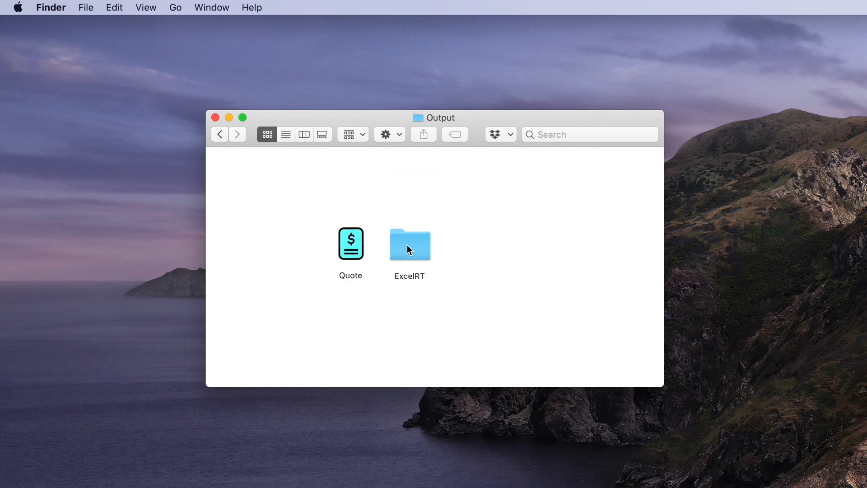